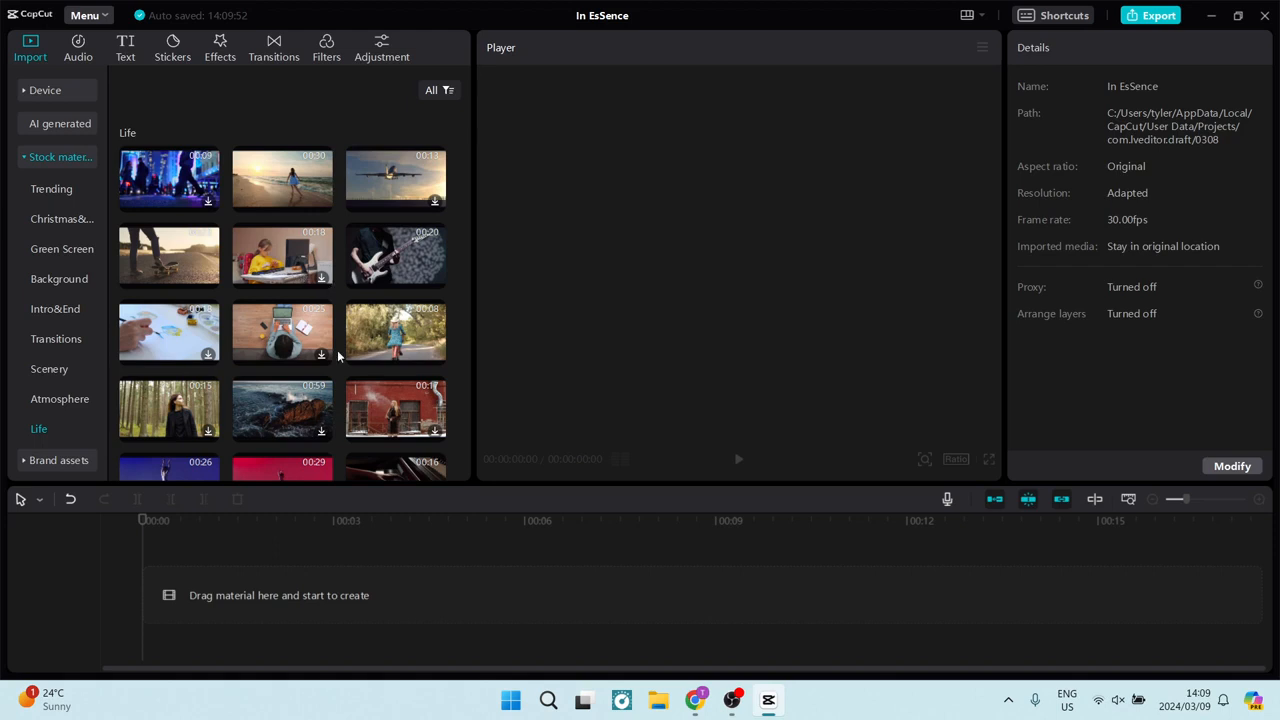
Add the stock clip of the woman cycling to the timeline and stack a duplicate on a track above it, starting at 00:00
click(436, 356)
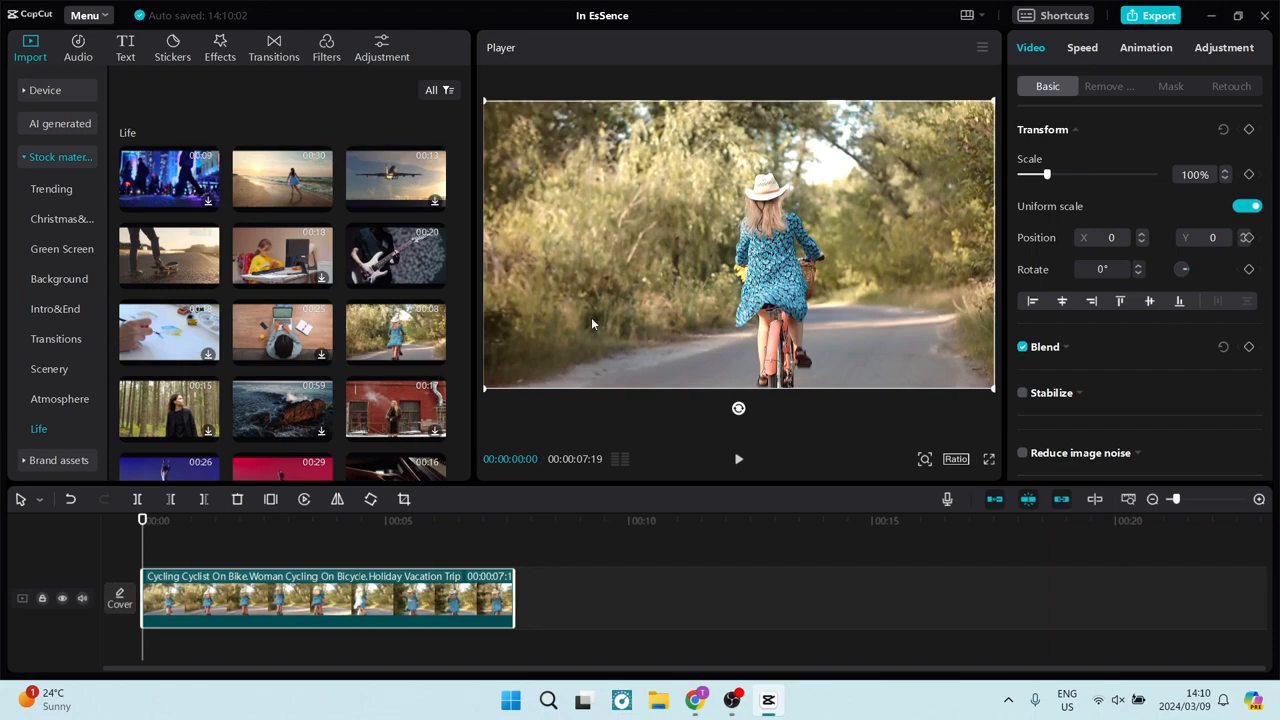
key(space)
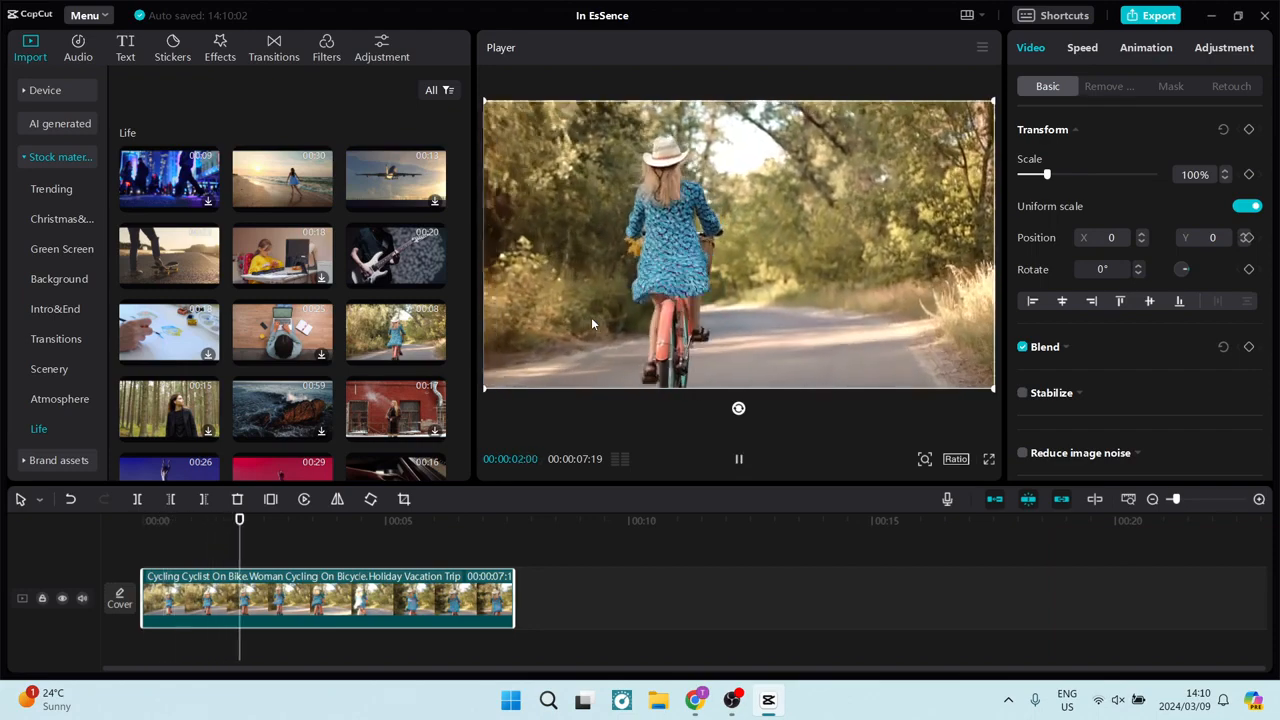
key(space)
key(Home)
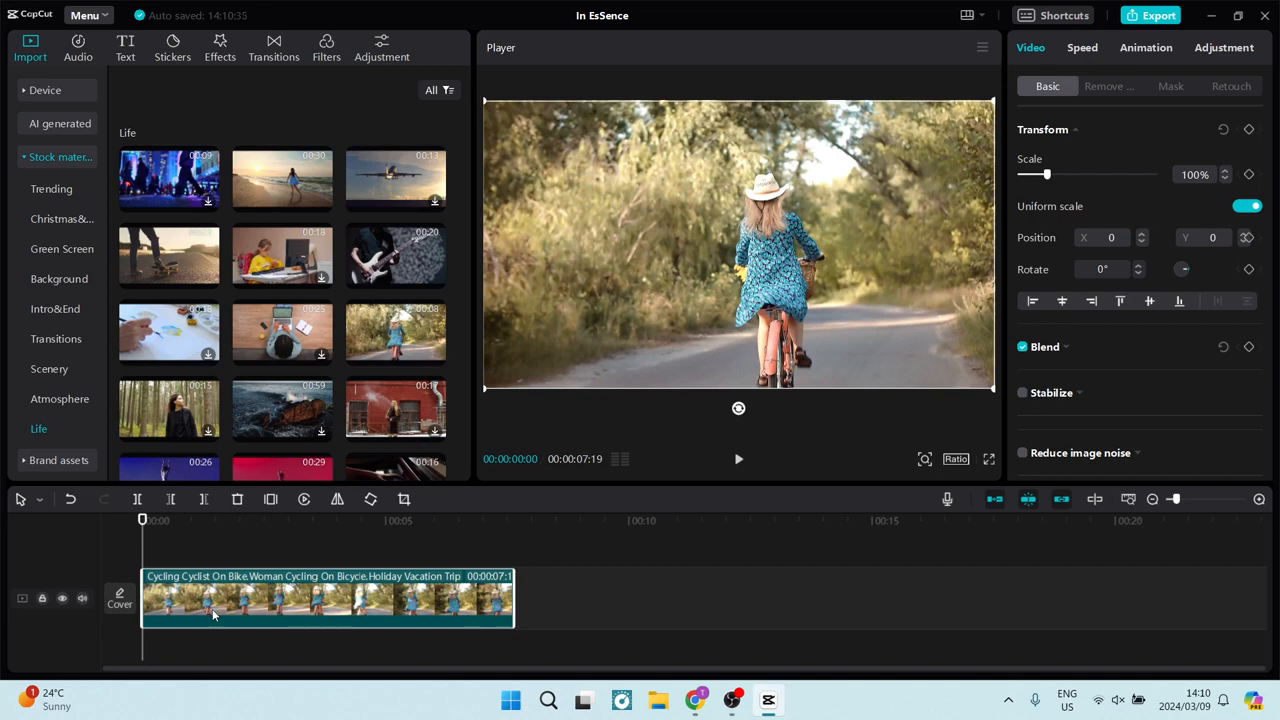
key(ctrl+v)
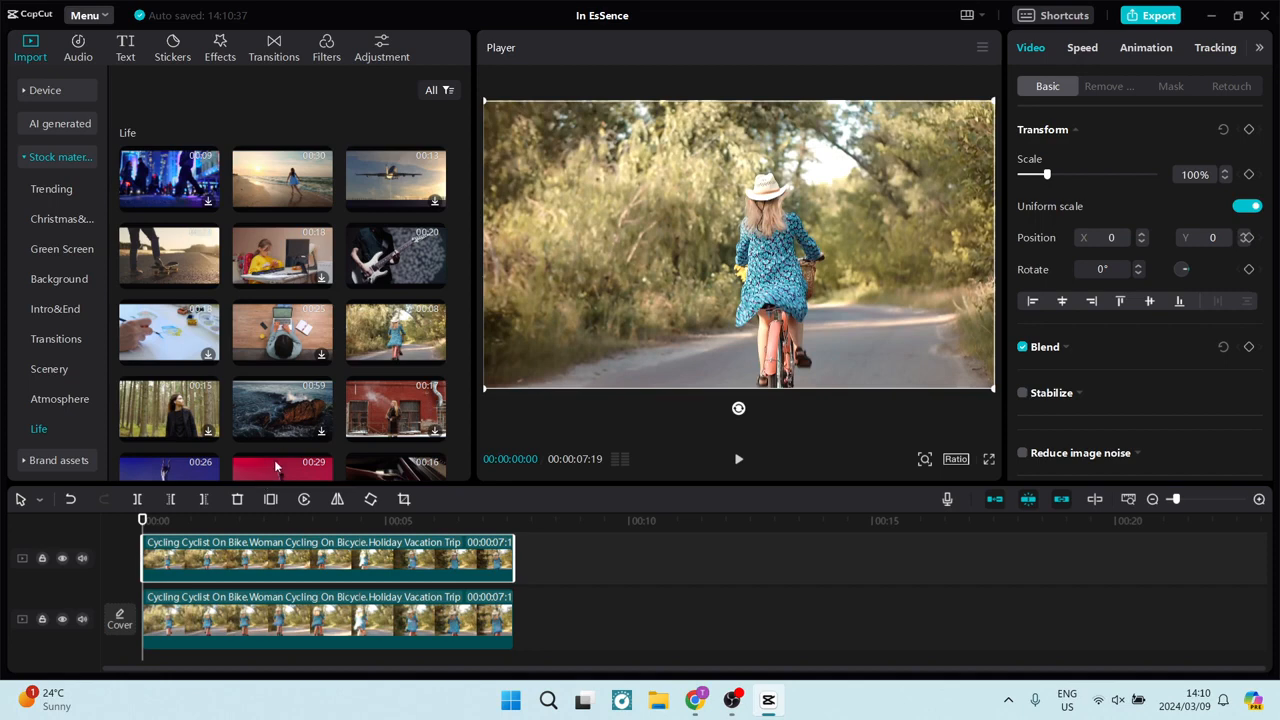
Apply the Blur video effect from the Lens category to the cycling clip on the lower track
click(220, 50)
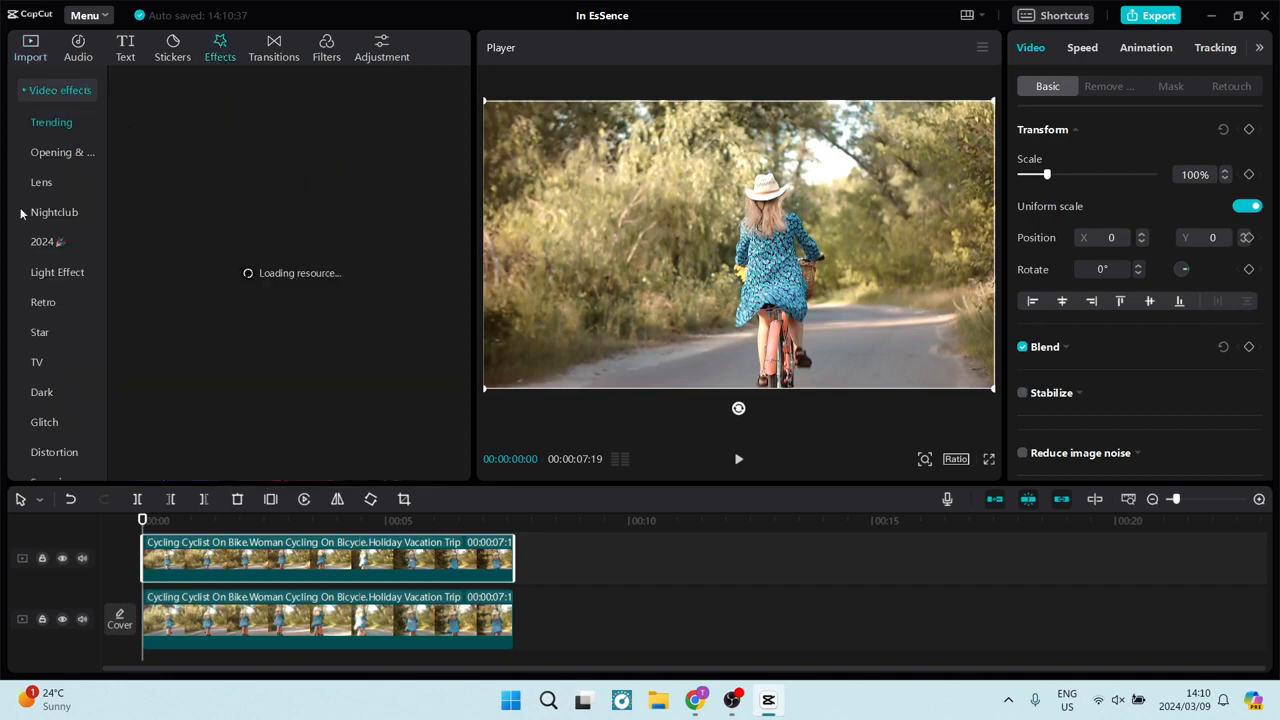
click(43, 184)
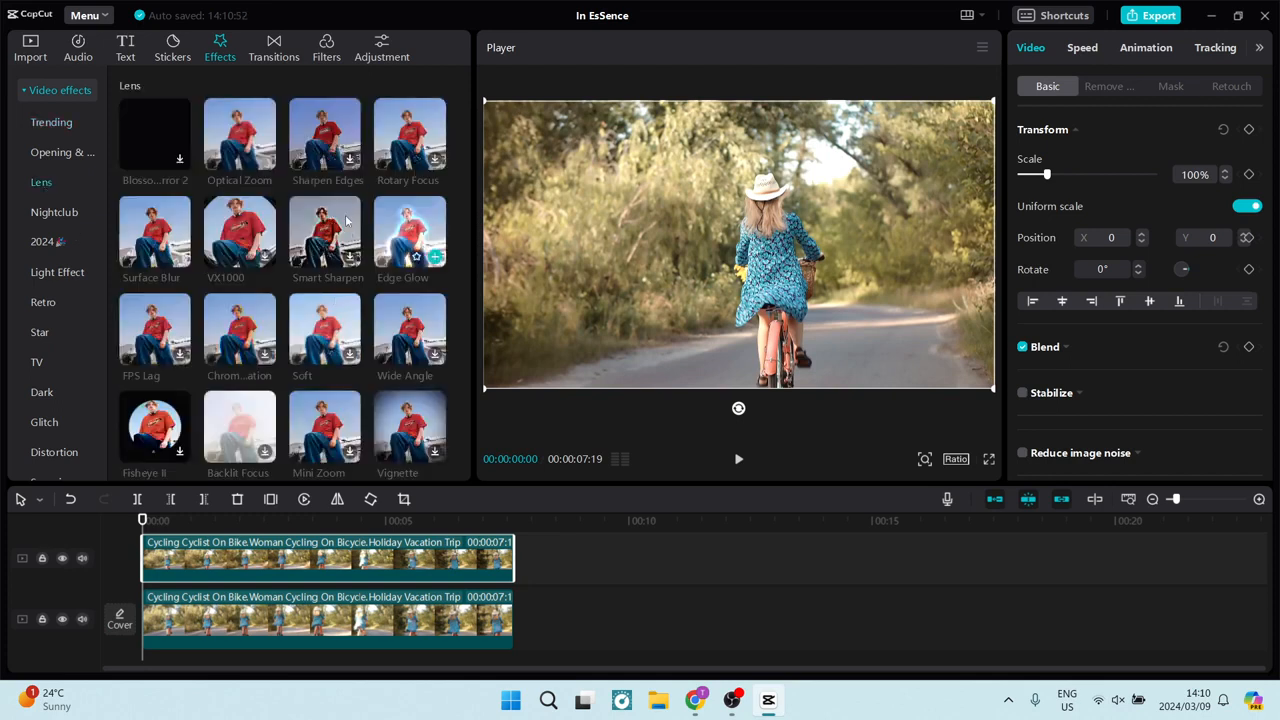
scroll(290, 240, down, 1)
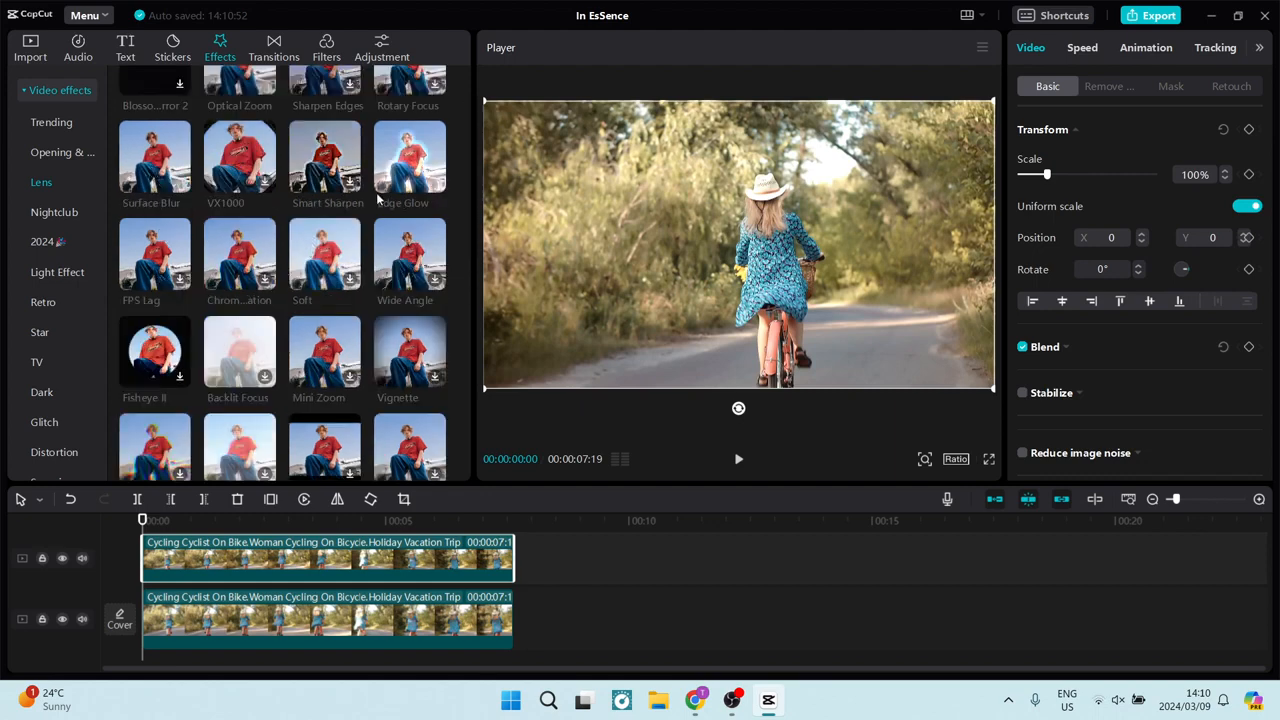
scroll(335, 268, down, 1)
scroll(335, 268, down, 2)
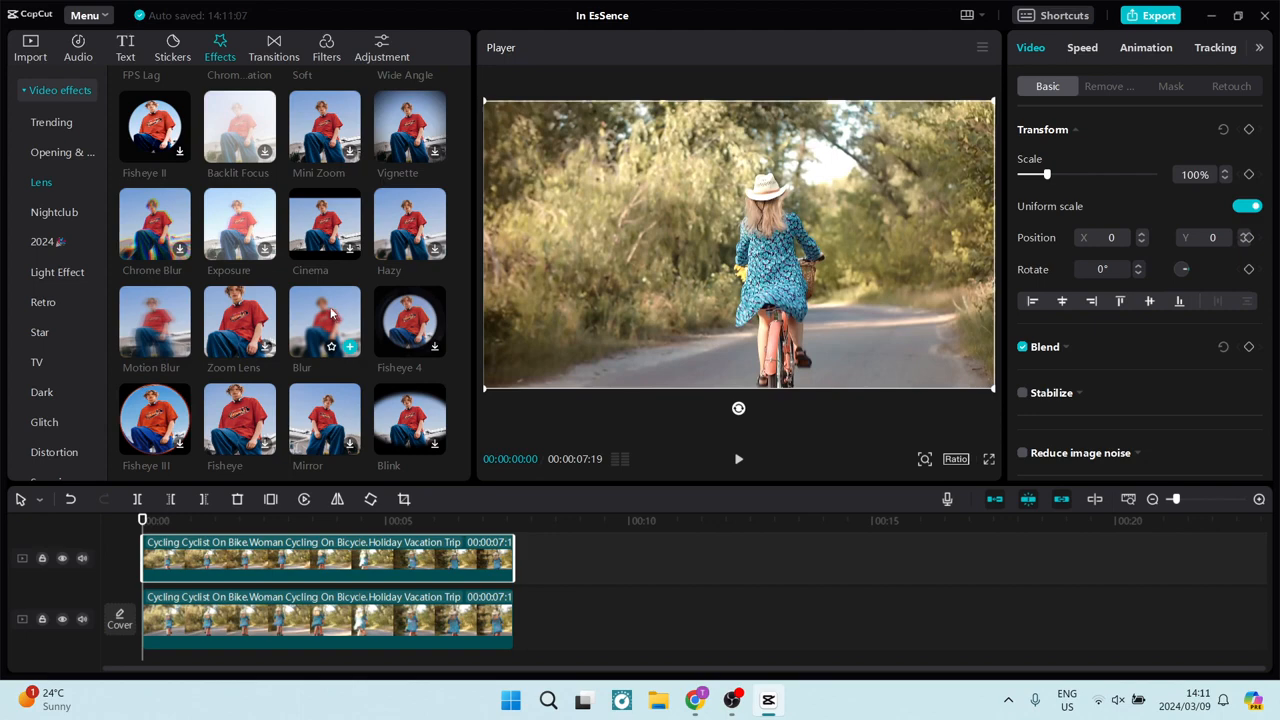
drag(331, 313, 241, 624)
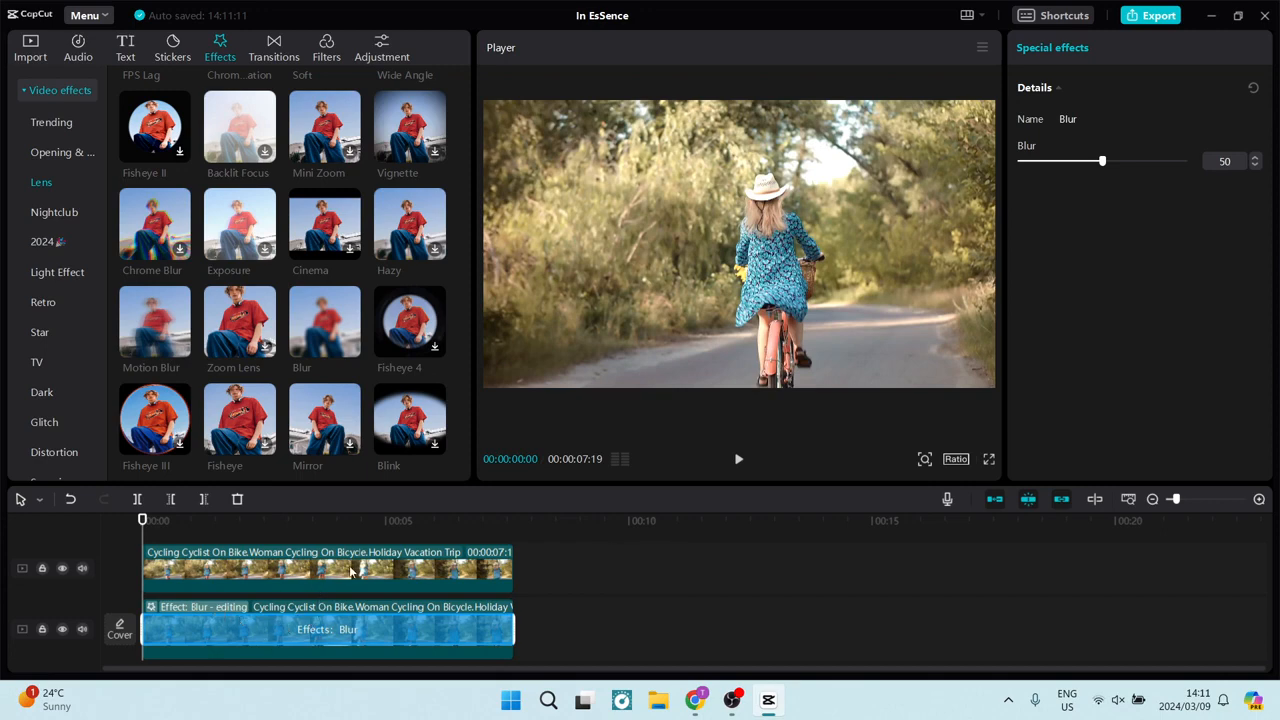
Remove the background of the upper-track clip with Auto removal so only the cyclist is cut out
click(320, 569)
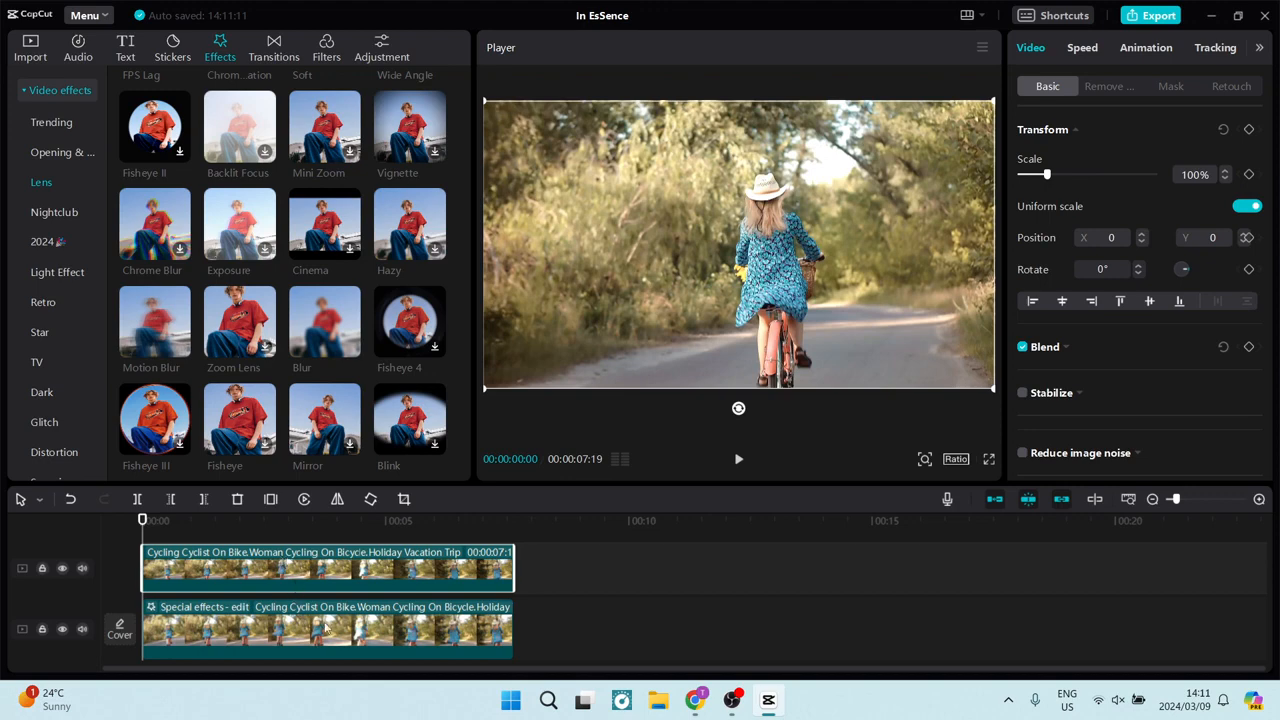
click(1172, 86)
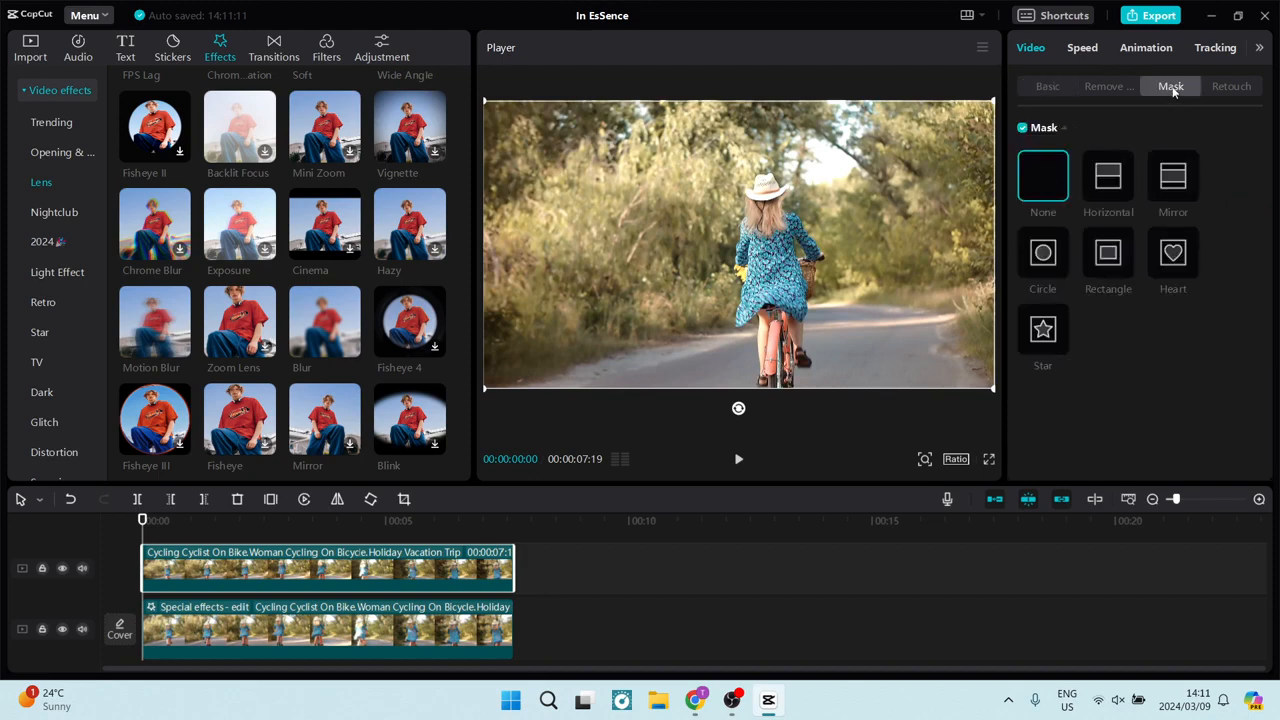
click(1090, 84)
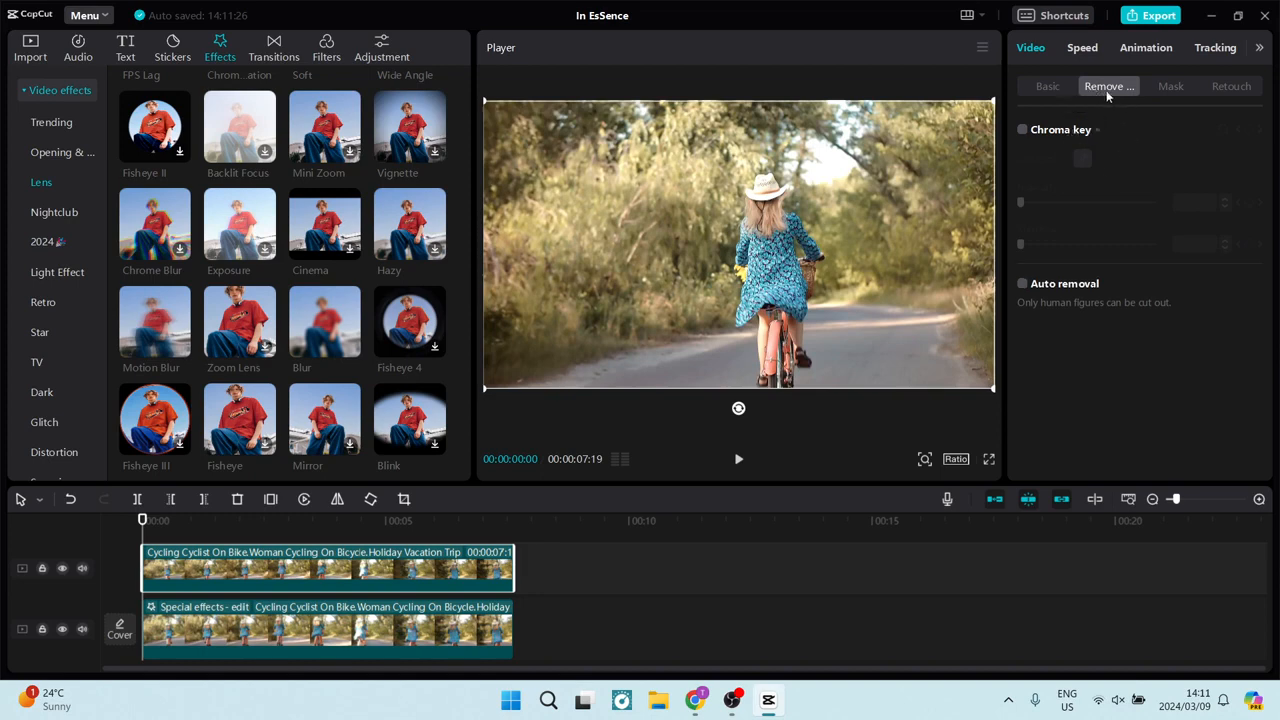
click(1021, 284)
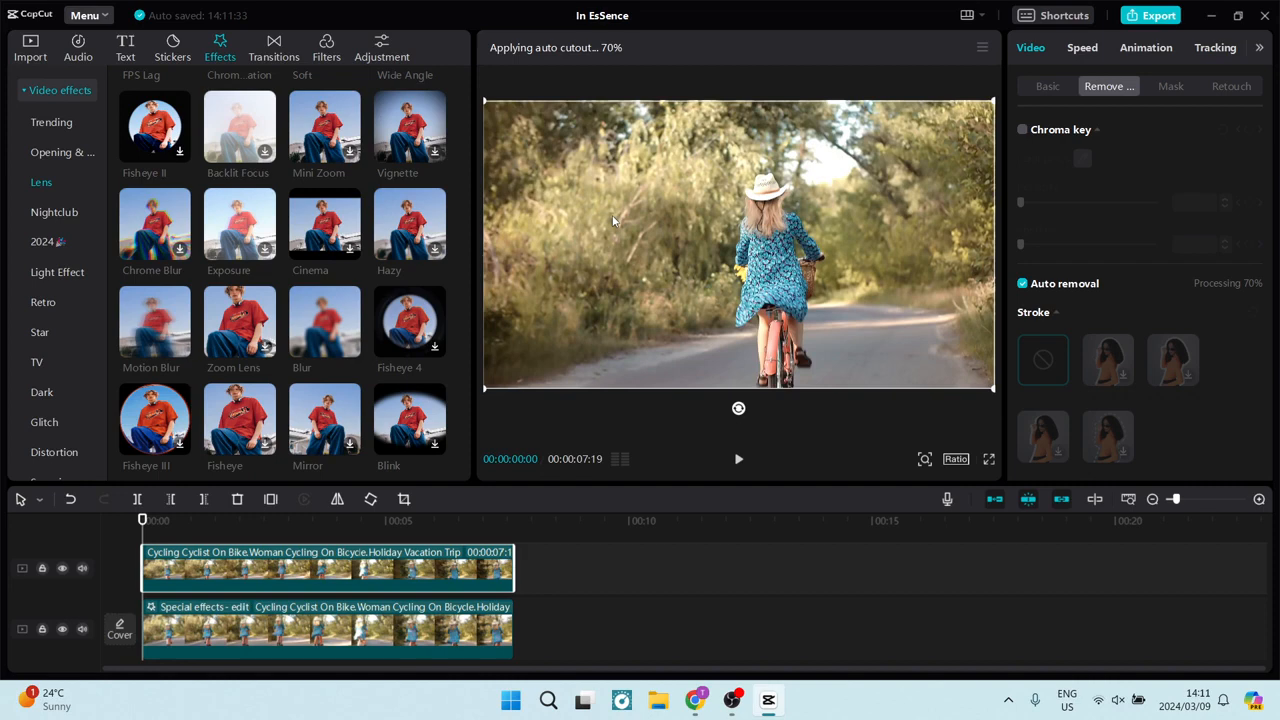
Play the sequence to check the cut-out cyclist against the blurred background
click(320, 645)
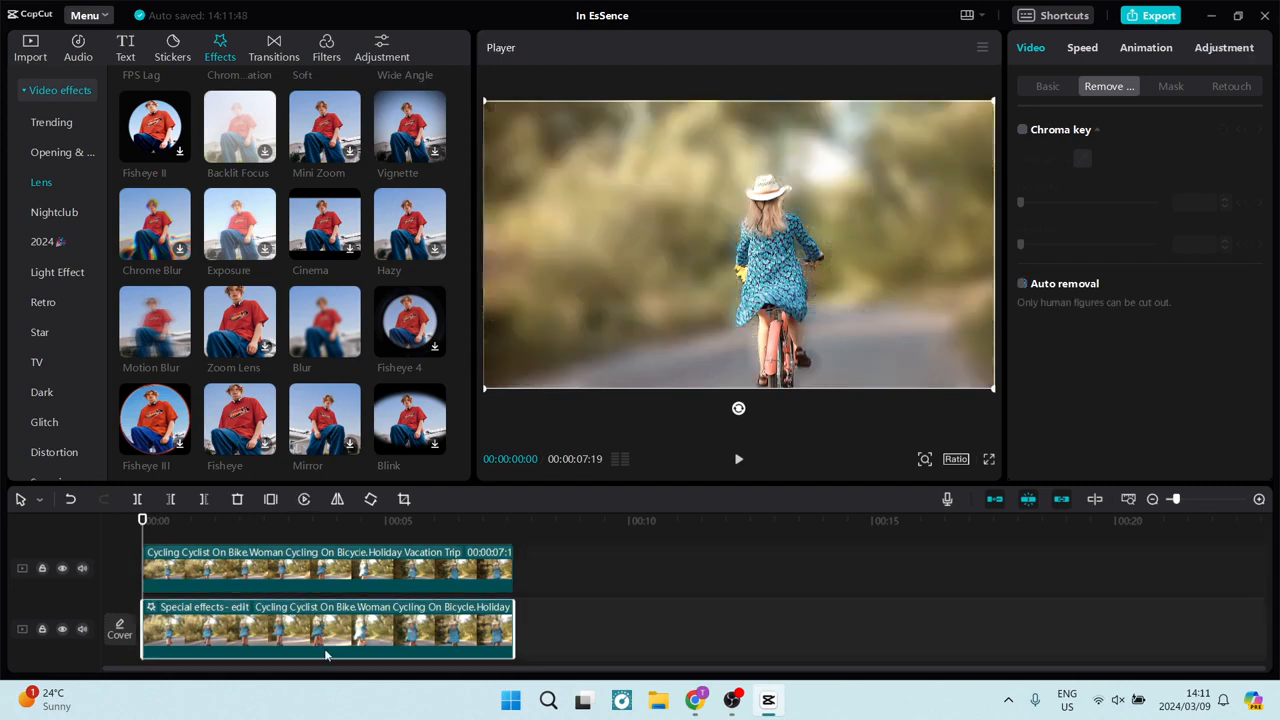
click(287, 572)
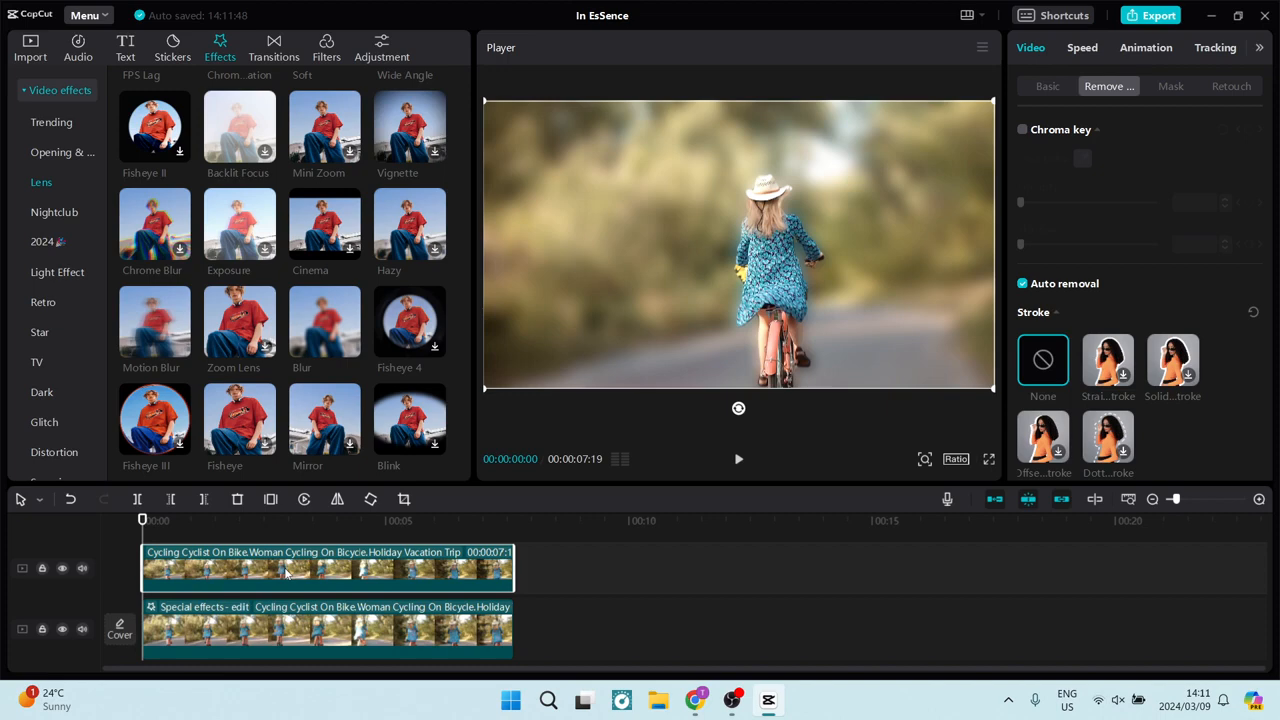
key(space)
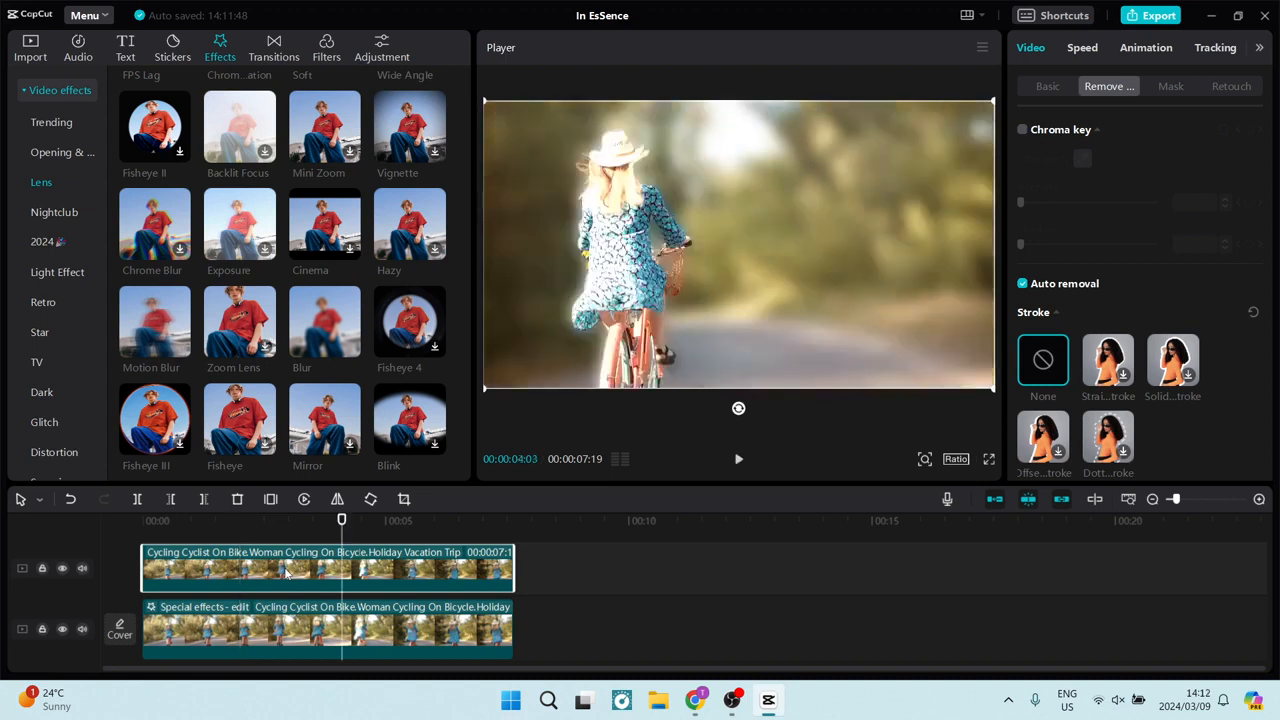
key(space)
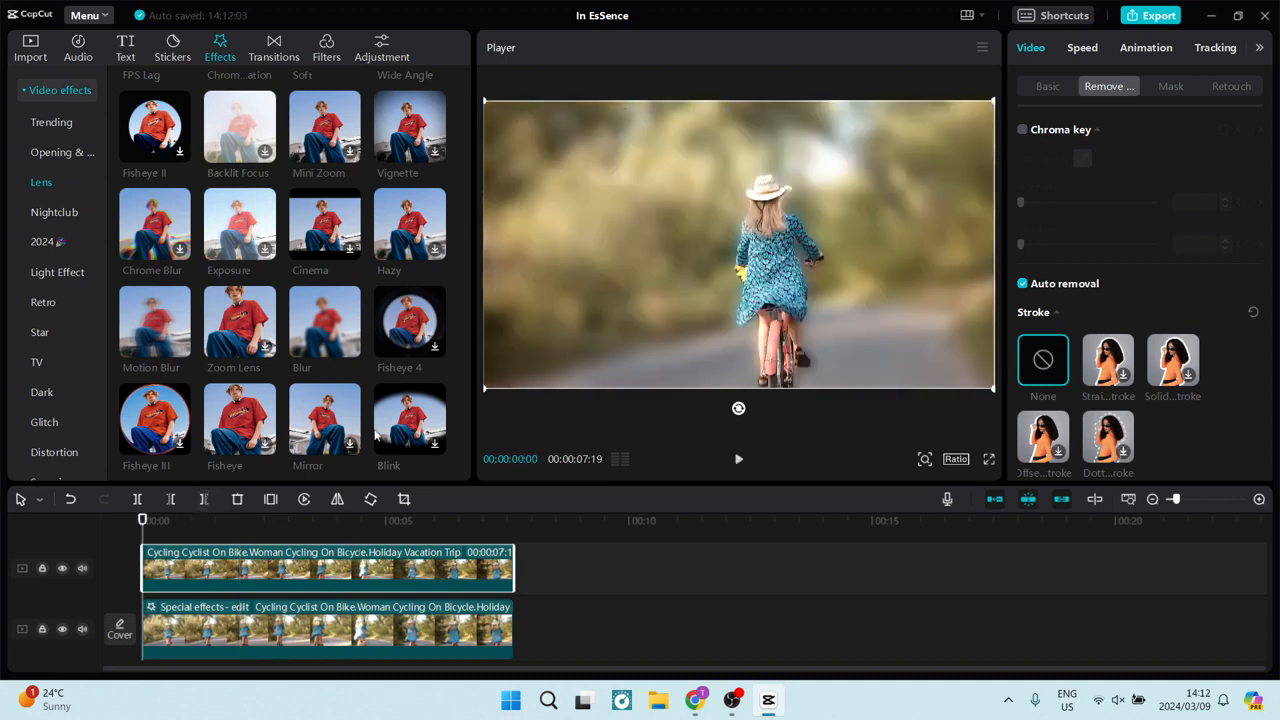
Open the Blur effect on the lower clip for editing and lower its strength to 9
click(404, 630)
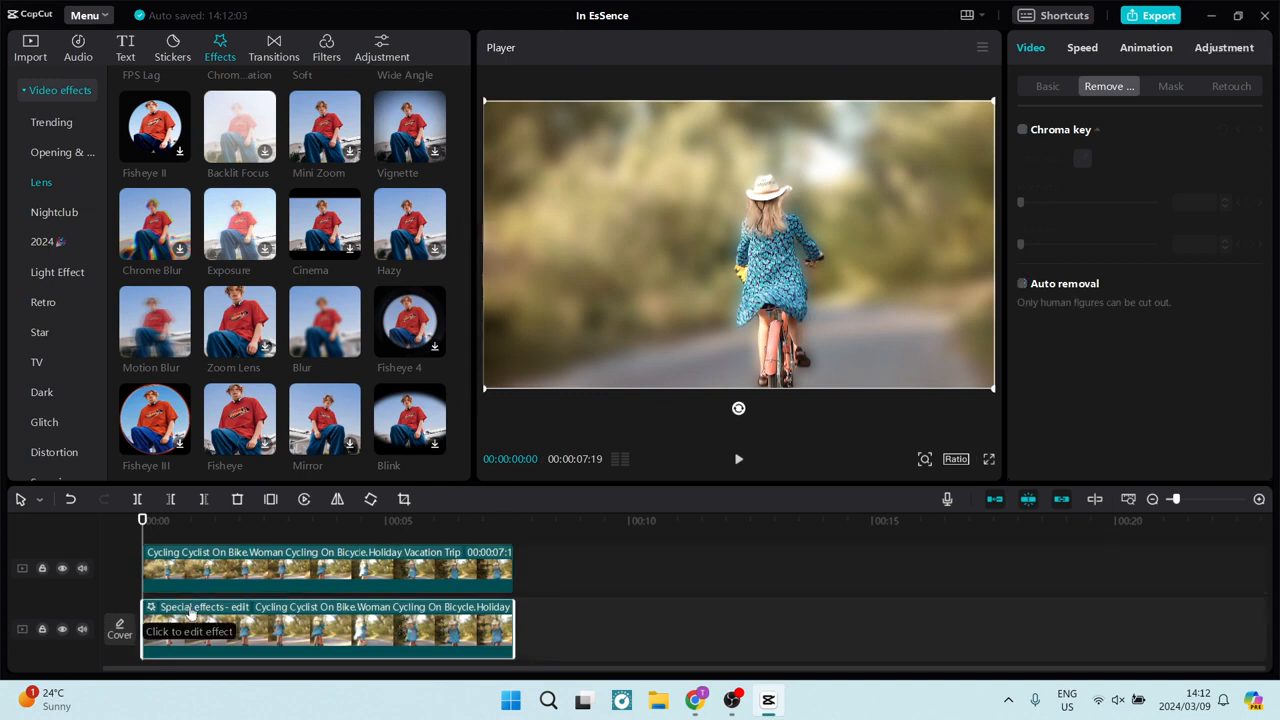
click(191, 612)
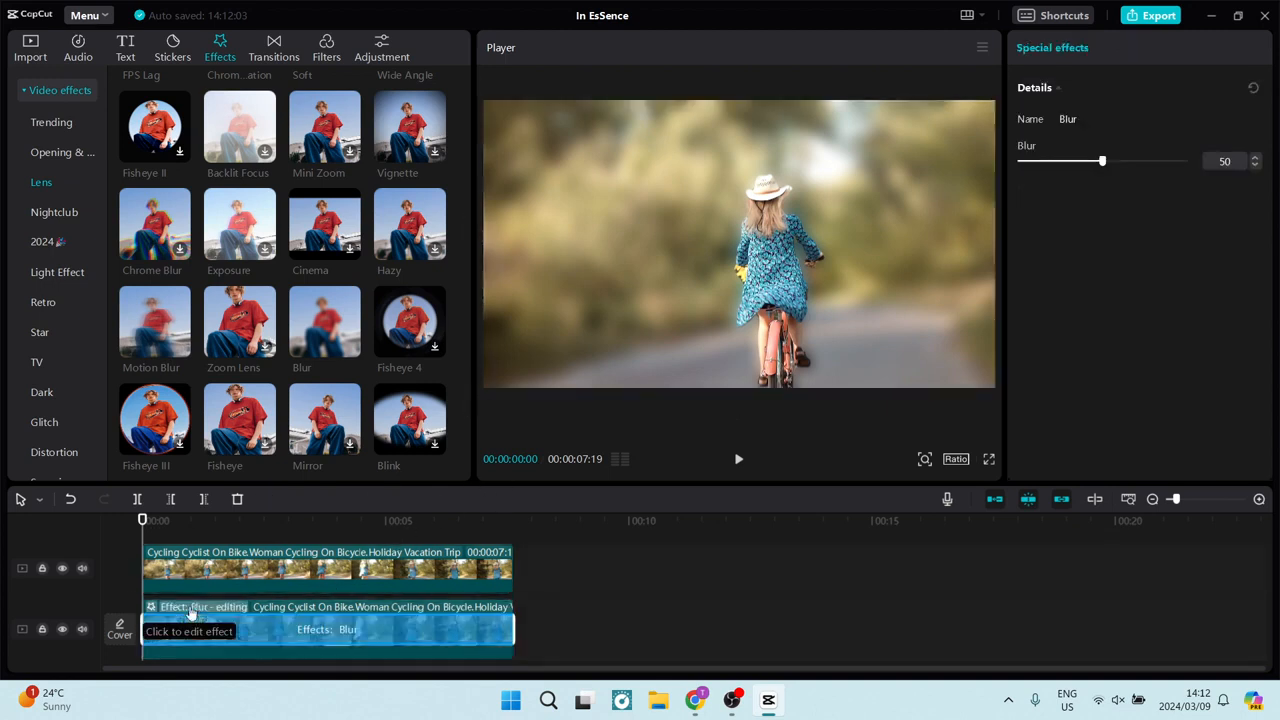
click(1254, 166)
click(1254, 166)
click(1254, 166)
click(1254, 166)
click(1254, 166)
click(1254, 166)
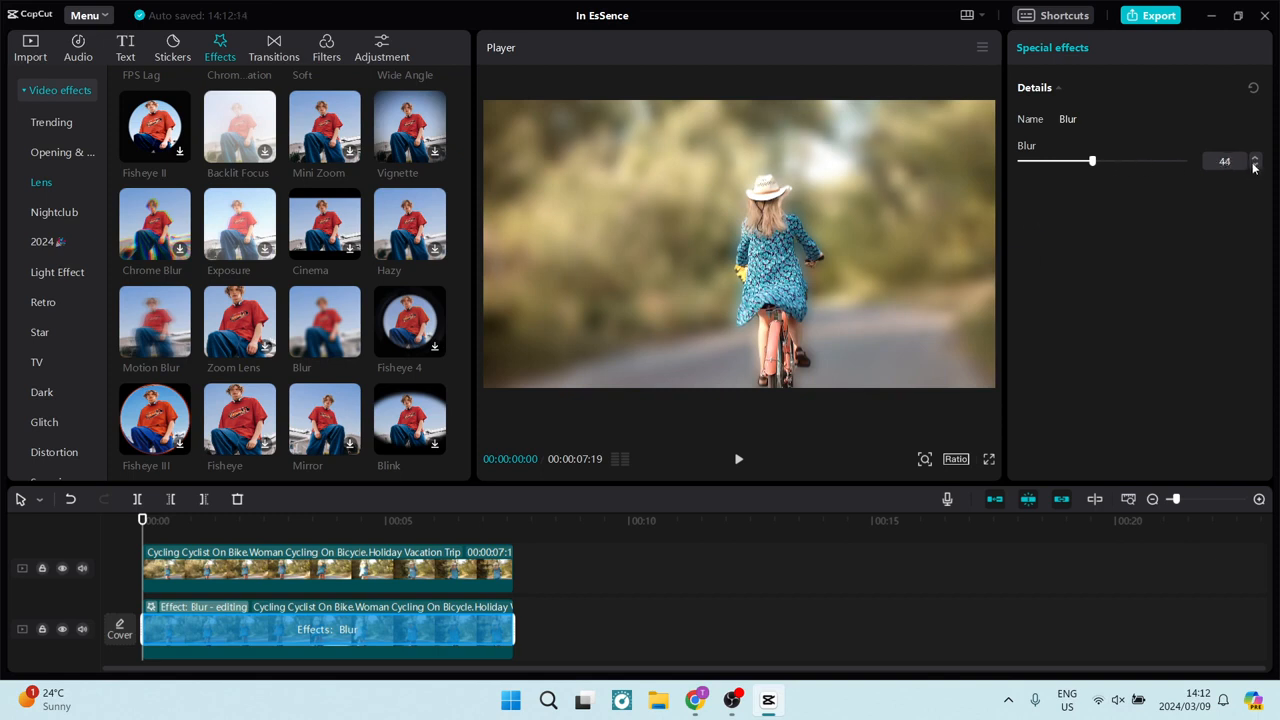
click(1254, 166)
click(1254, 166)
drag(1254, 166, 1254, 166)
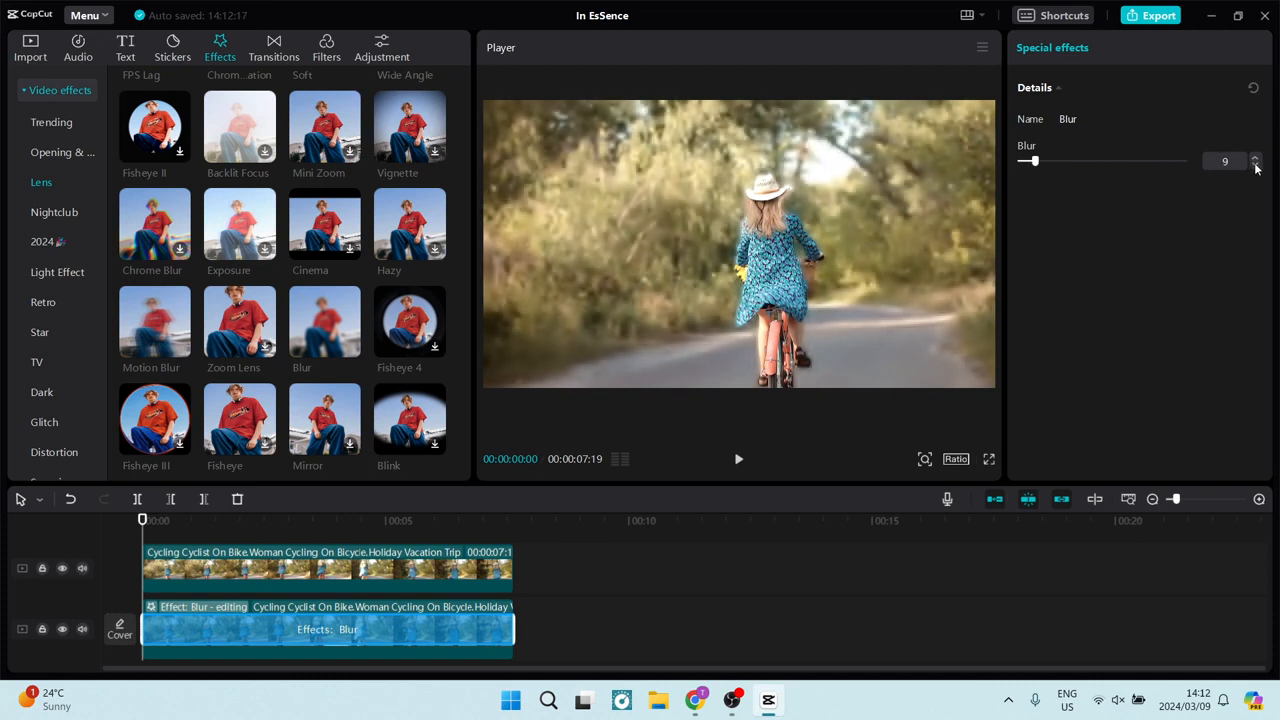
Raise the Blur effect's strength slightly above 9 and select the upper cyclist clip
click(1255, 159)
click(1255, 159)
click(1255, 159)
click(1255, 159)
click(1255, 159)
click(1255, 160)
click(372, 561)
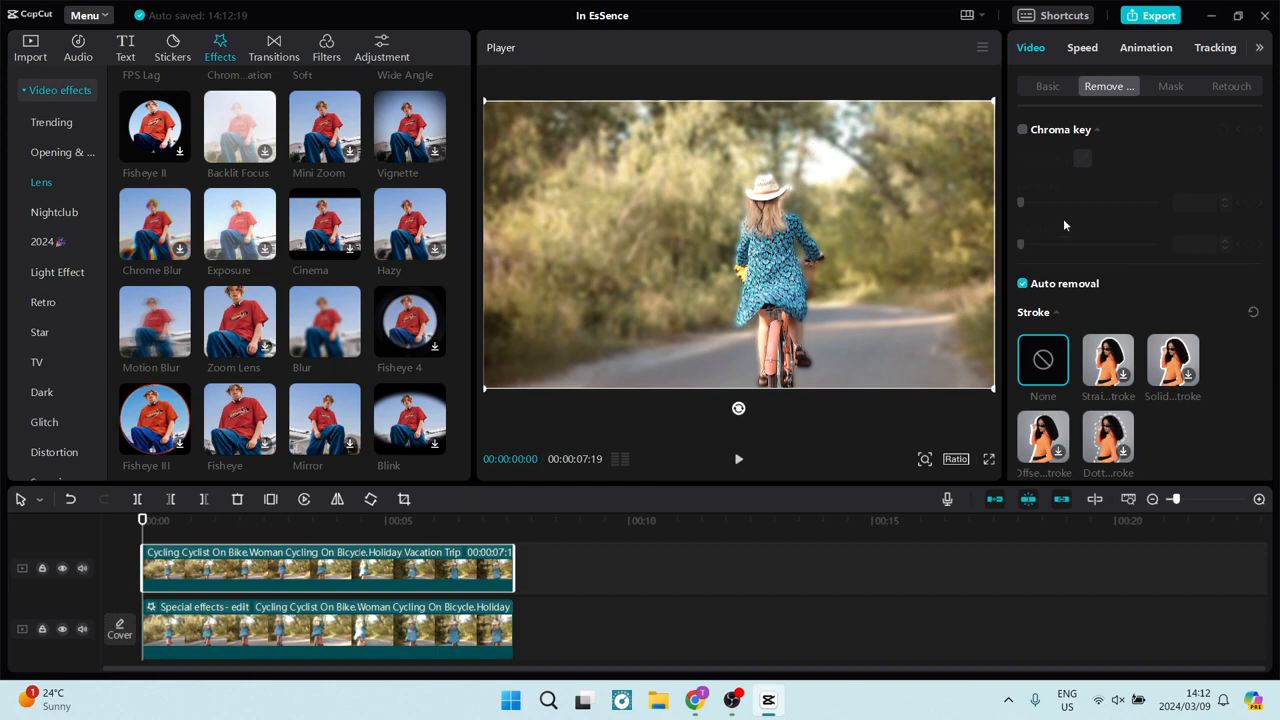
scroll(1205, 374, down, 1)
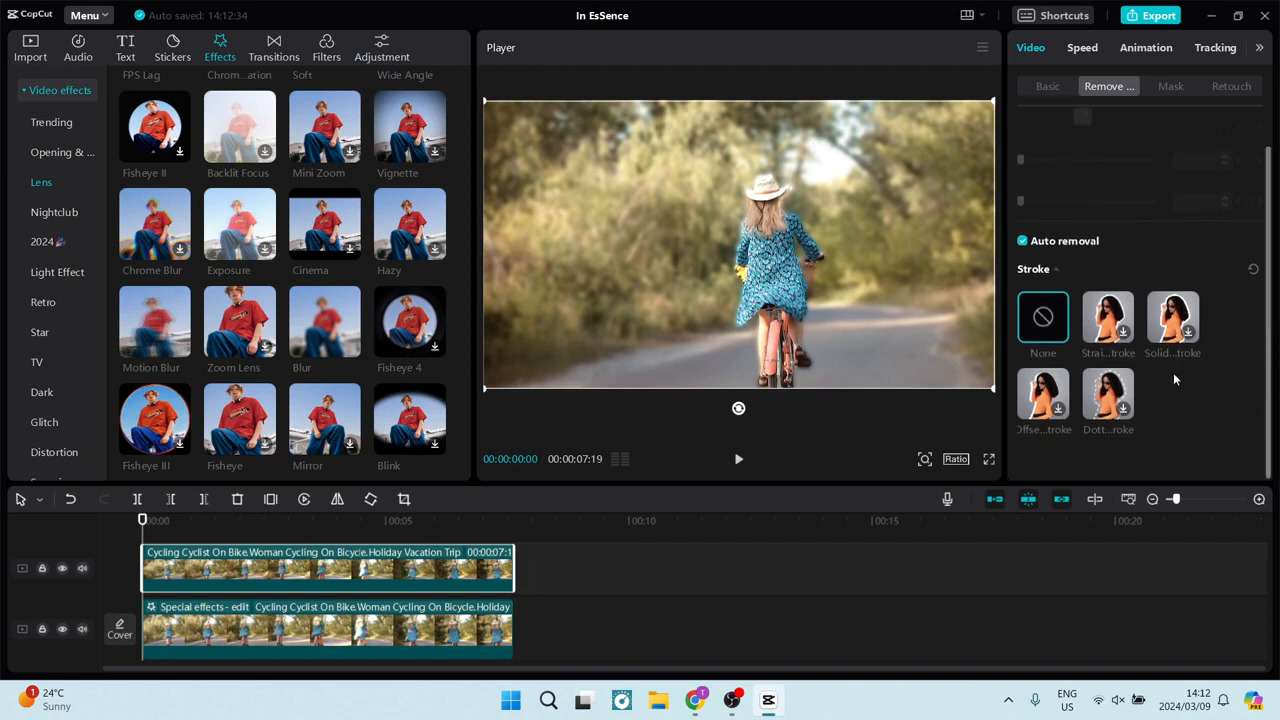
scroll(1173, 372, up, 1)
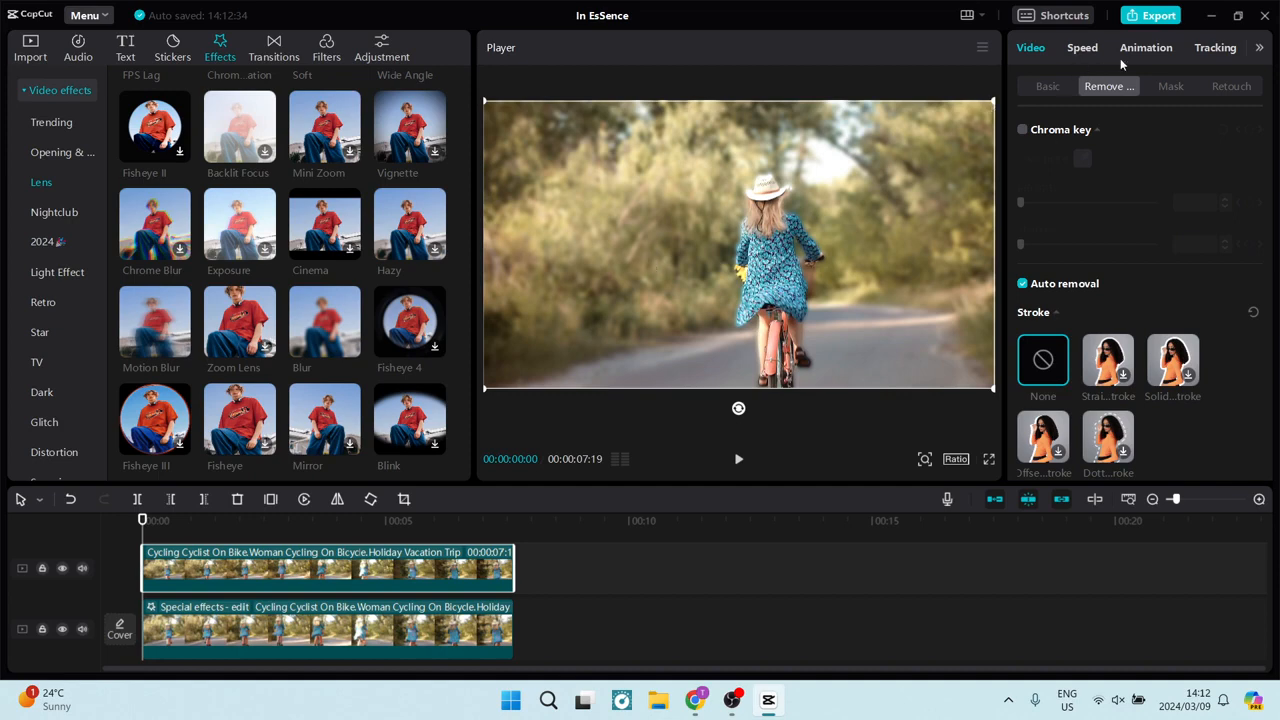
click(1222, 88)
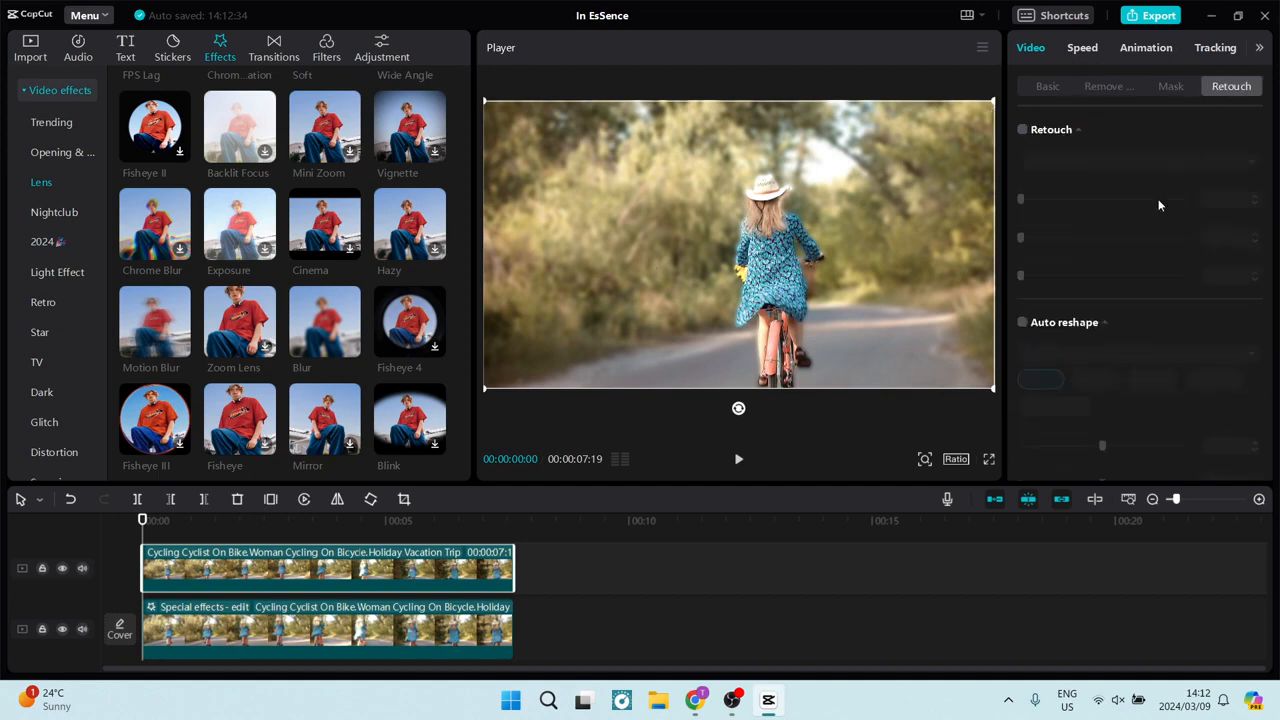
click(1051, 88)
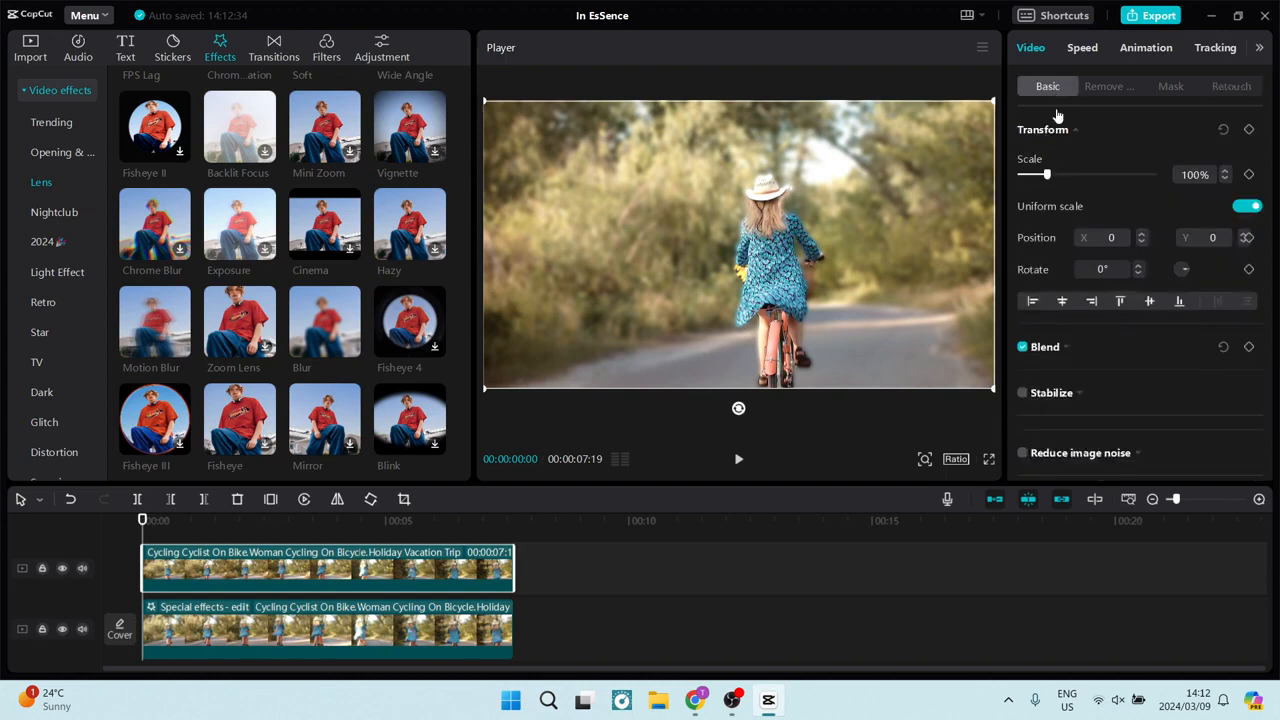
Set the Saturation of the upper cyclist clip to 15 in its basic colour adjustments
click(1260, 48)
click(1204, 48)
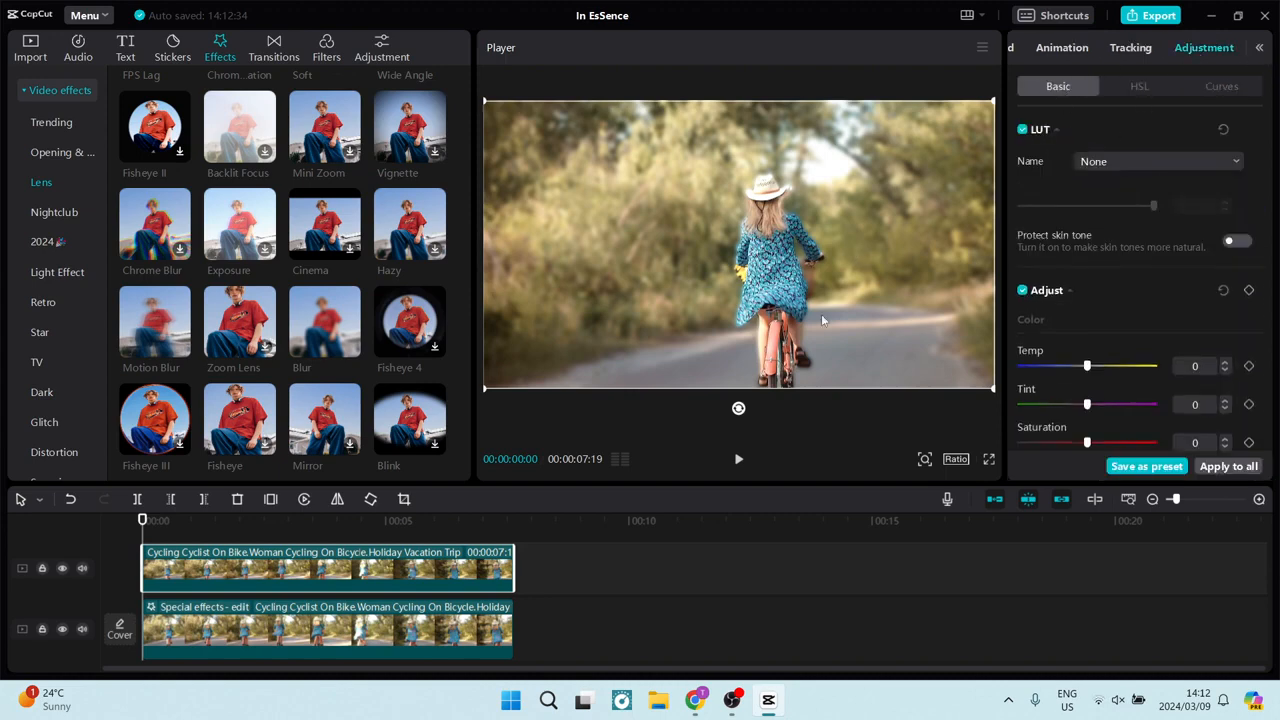
click(1226, 438)
click(1226, 438)
click(1226, 438)
click(1226, 438)
click(1225, 439)
click(1225, 439)
click(1225, 439)
click(1225, 439)
click(1225, 439)
Set the Exposure of the upper cyclist clip to 5
scroll(1117, 398, down, 1)
scroll(1163, 440, down, 1)
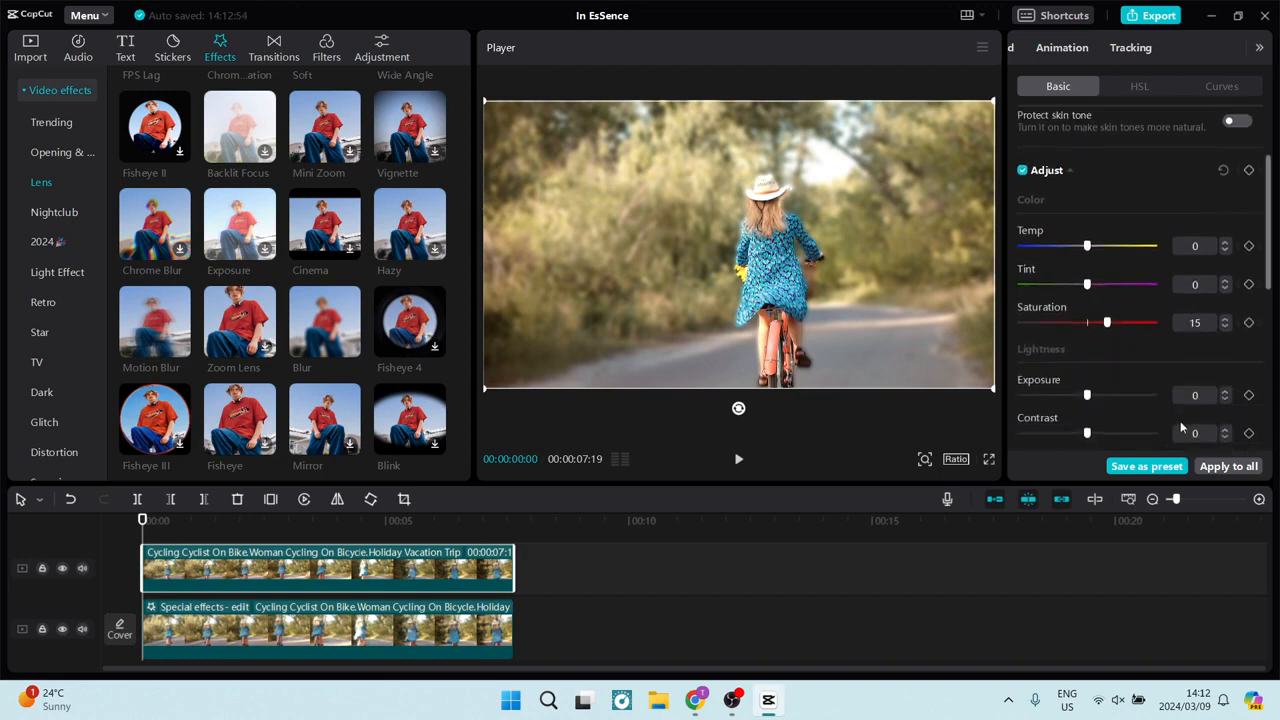
click(1226, 394)
click(1226, 394)
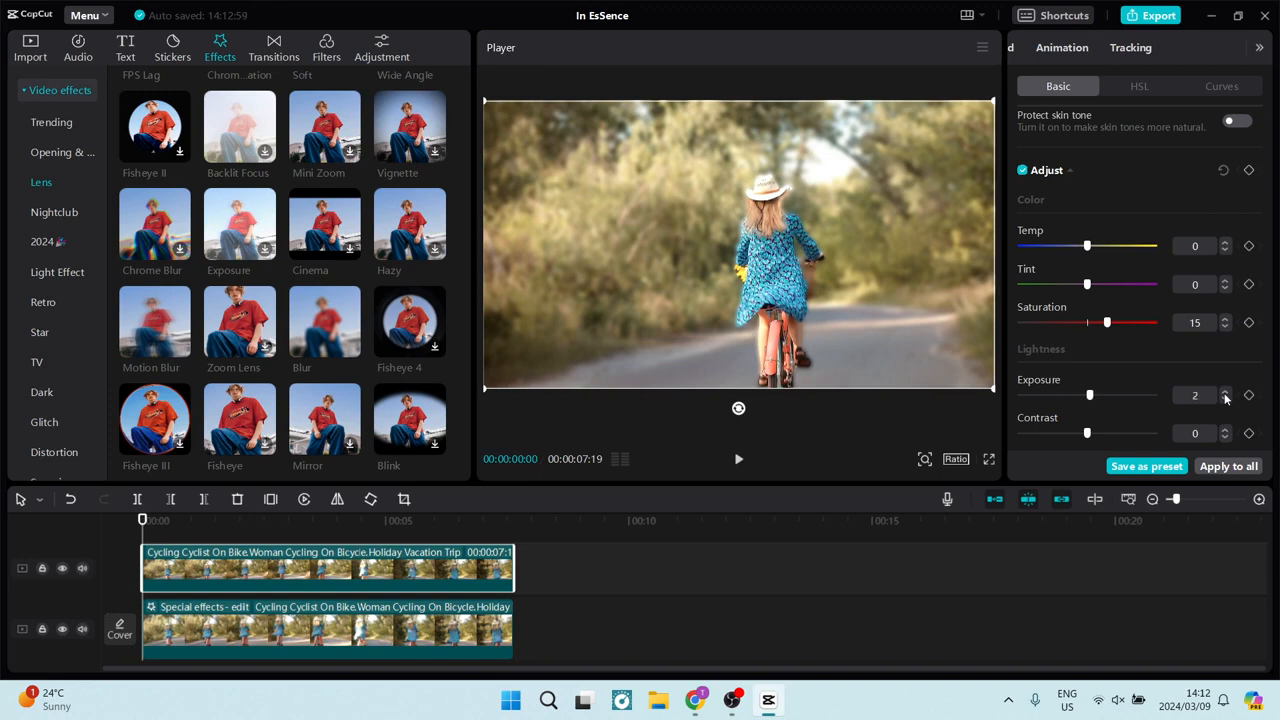
click(1226, 394)
click(1226, 394)
click(1226, 394)
Switch the Adjust settings off and on again to compare the cyclist with and without the corrections
click(1022, 171)
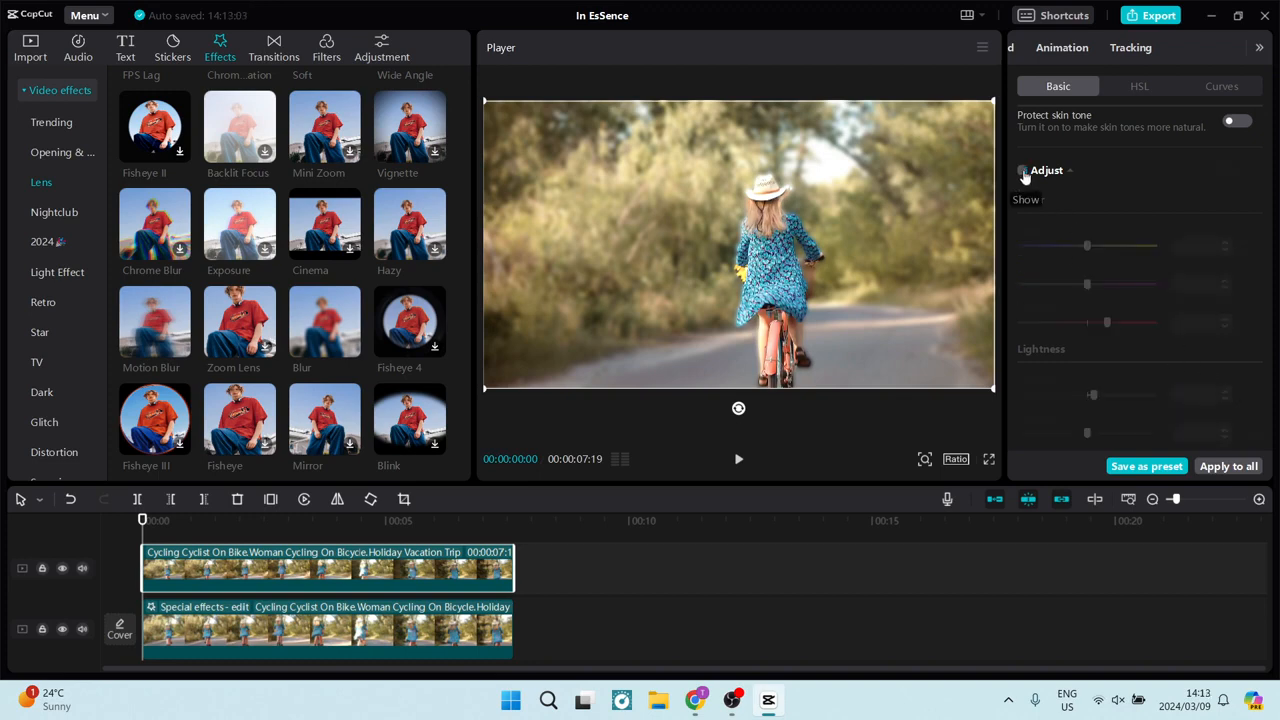
click(1022, 172)
click(1022, 172)
click(1022, 172)
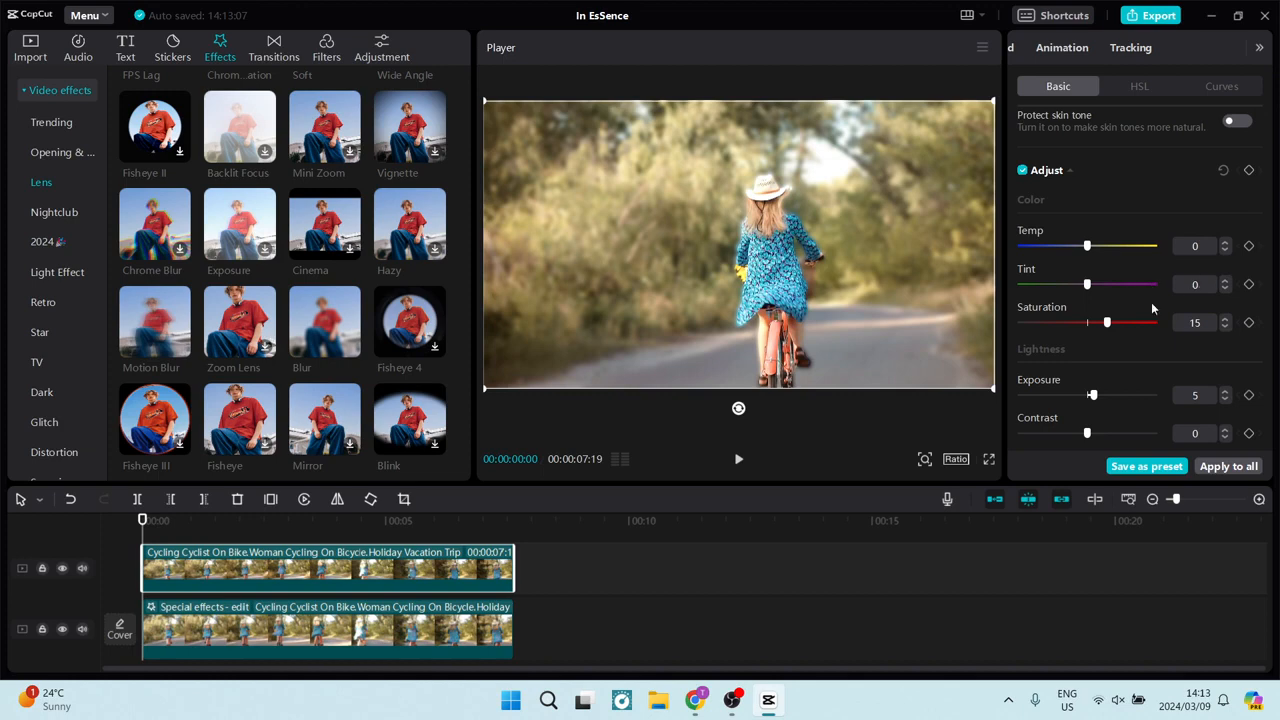
Raise the Contrast of the upper cyclist clip to about 22
scroll(1064, 321, down, 5)
scroll(1068, 331, down, 2)
scroll(1172, 216, up, 2)
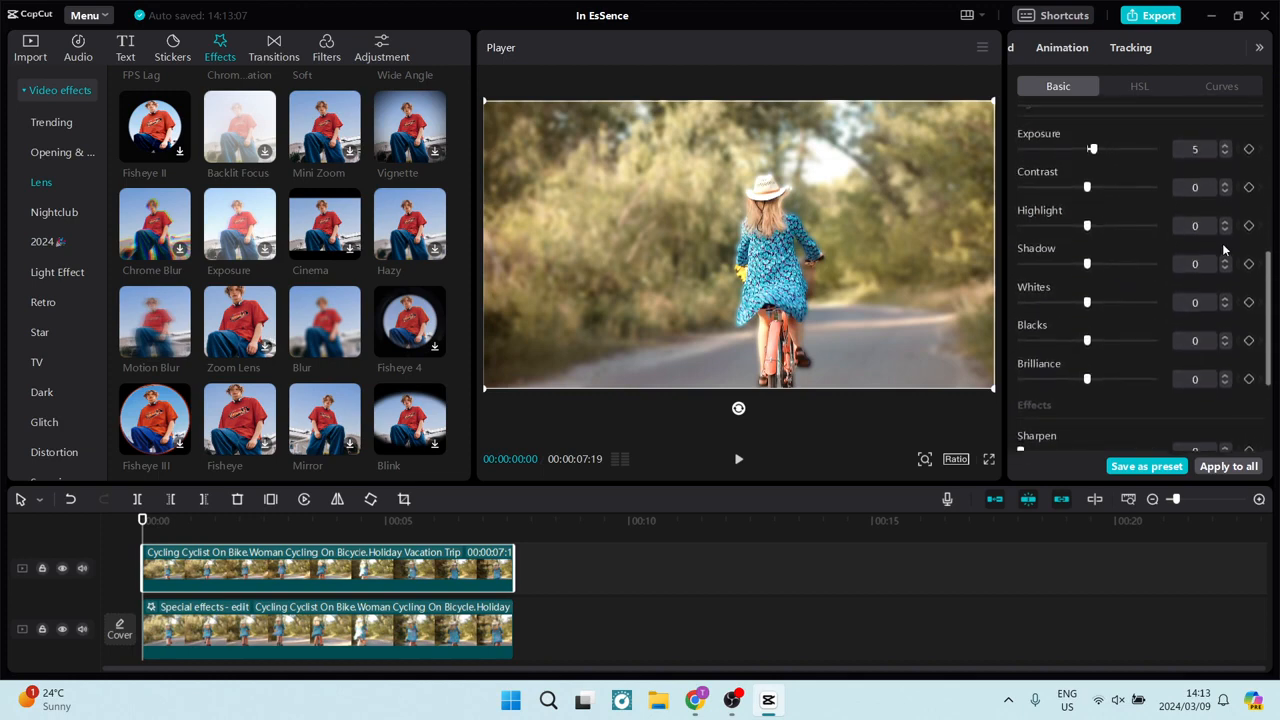
click(1225, 189)
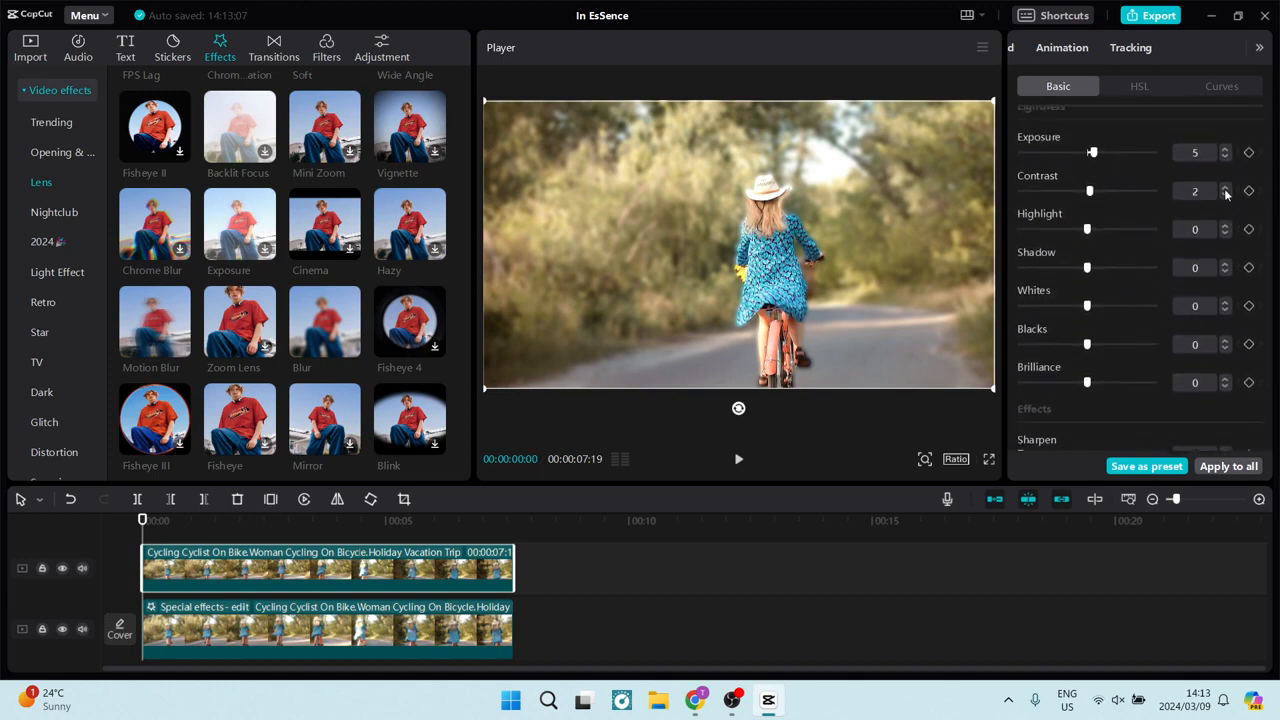
click(1225, 190)
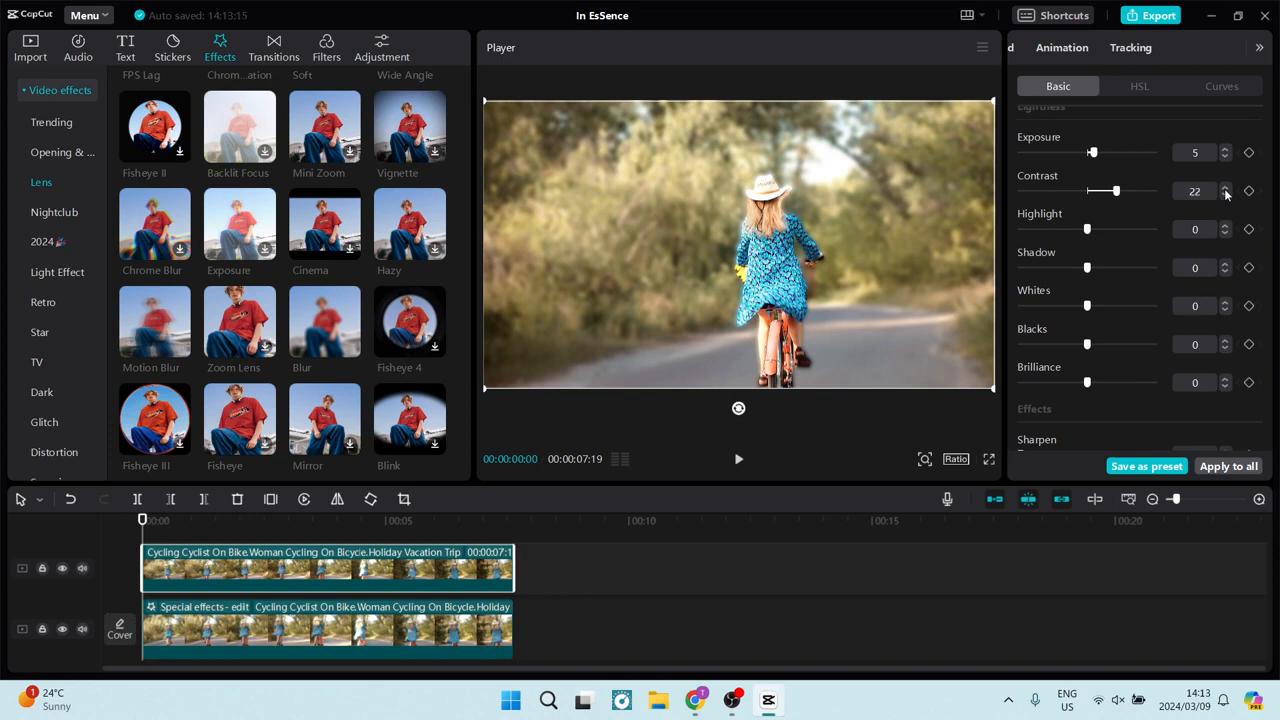
click(1225, 190)
scroll(1030, 230, up, 5)
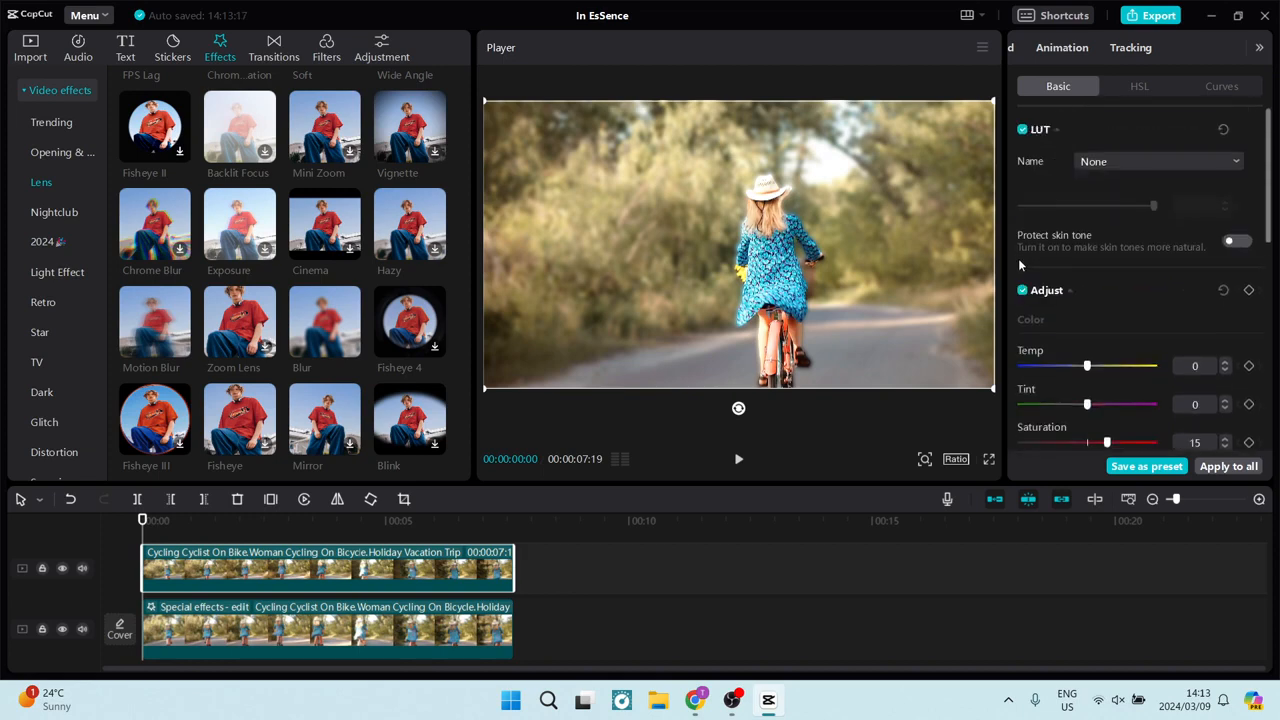
Switch the Adjust corrections off and on again, and play the video to about five seconds to review the cyclist's look
click(1022, 291)
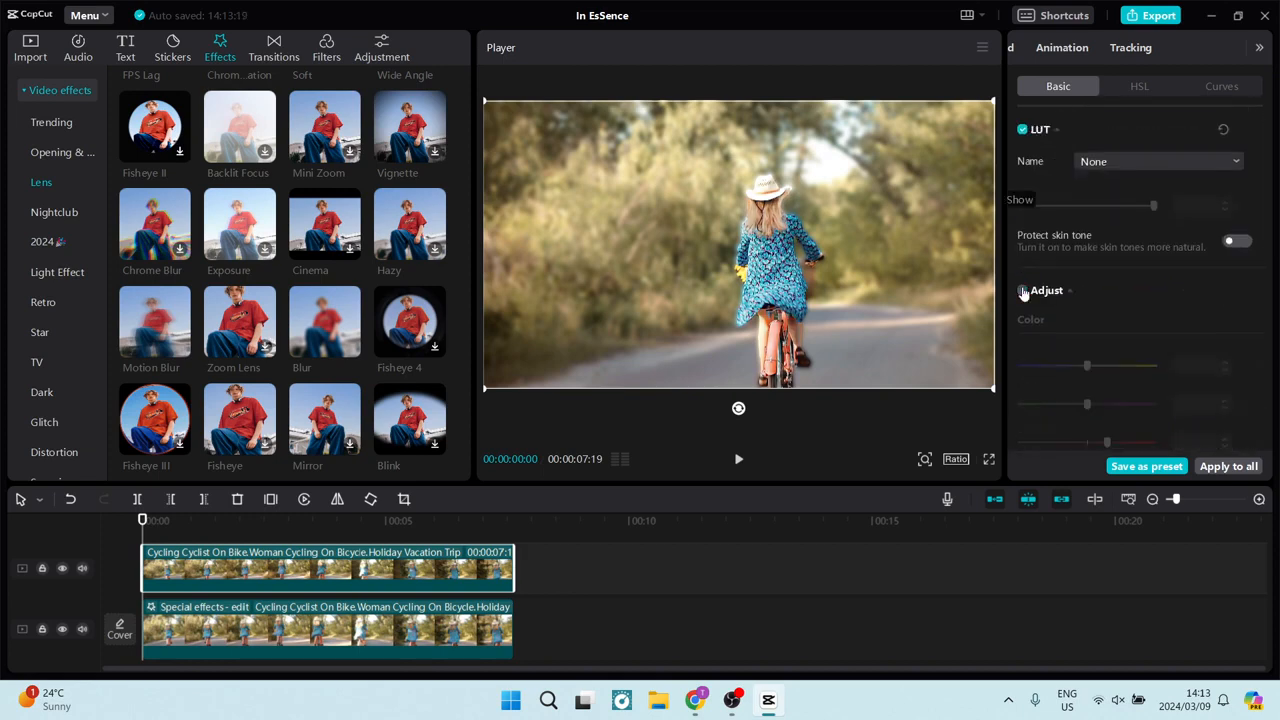
click(1022, 291)
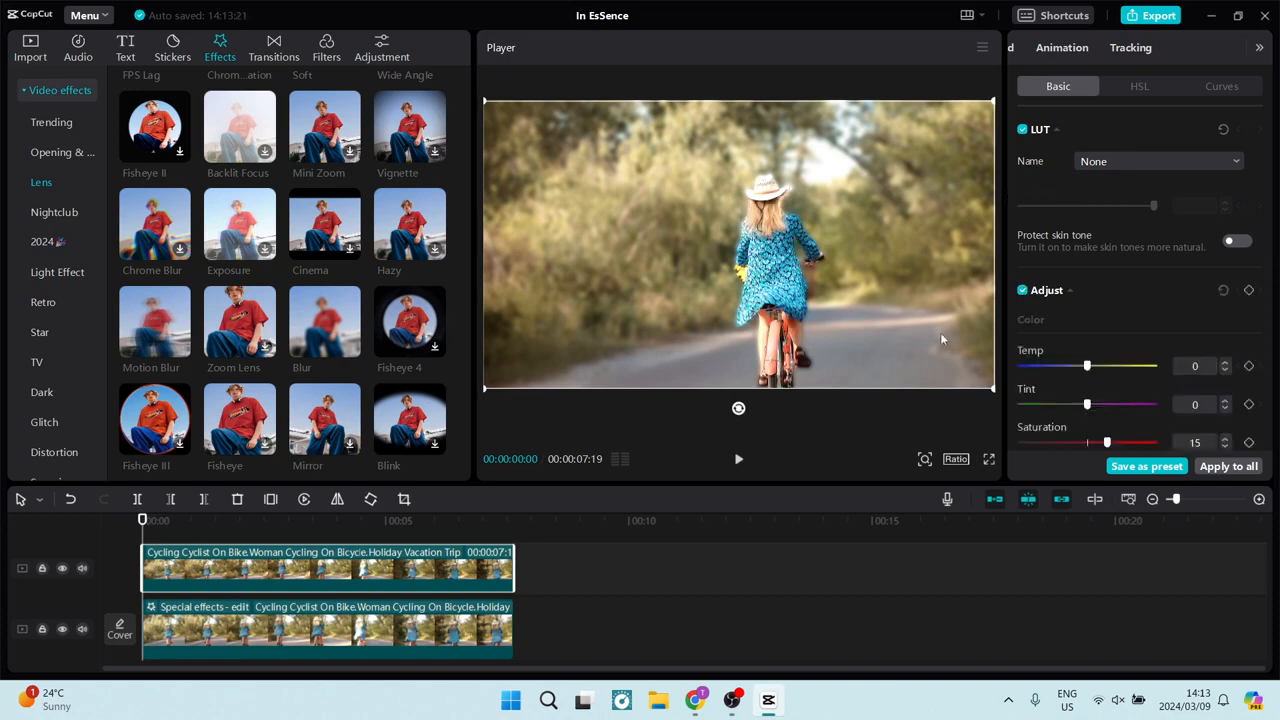
key(space)
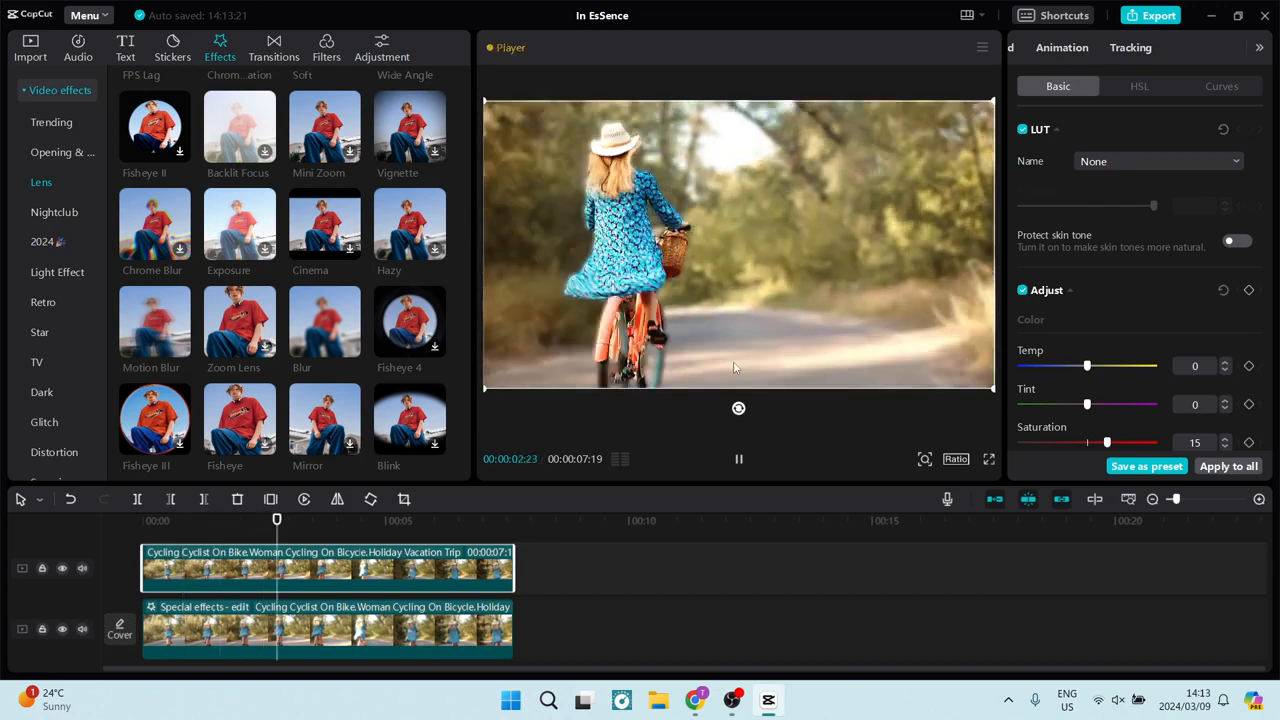
key(space)
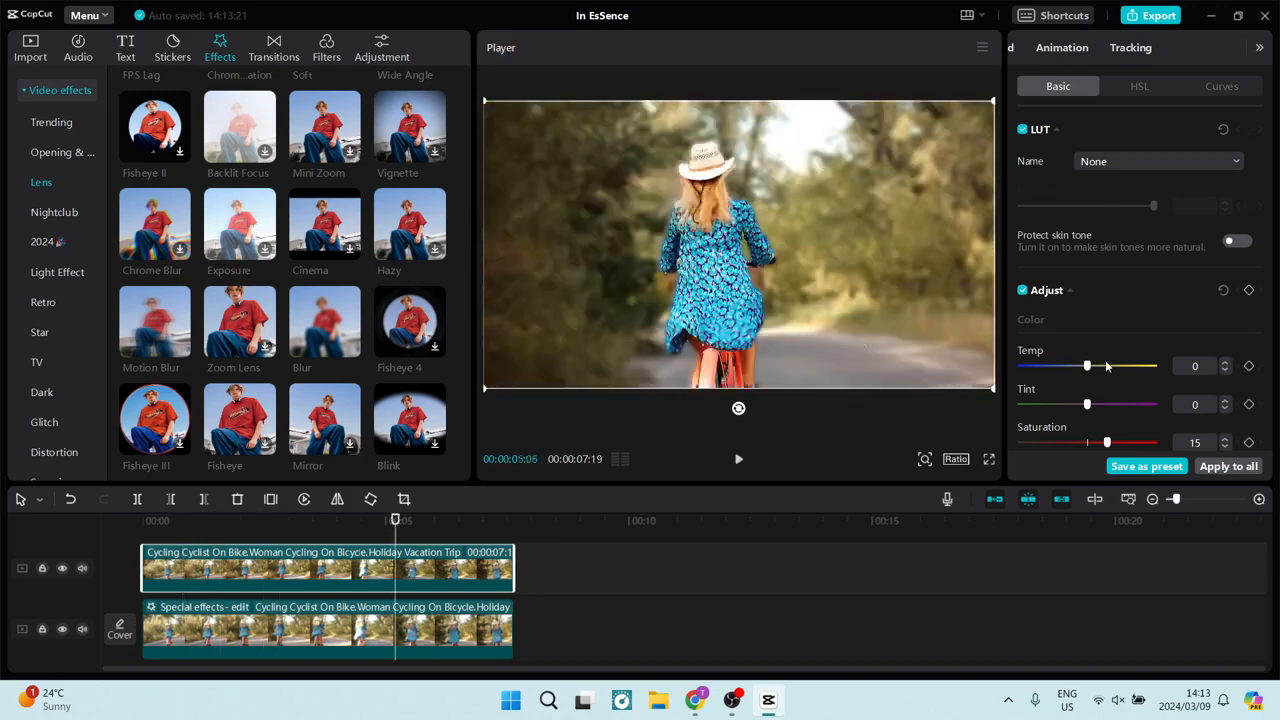
Lower the Exposure of the upper cyclist clip to -10 and play the rest of the video to check it
scroll(1106, 366, down, 3)
scroll(1106, 302, up, 1)
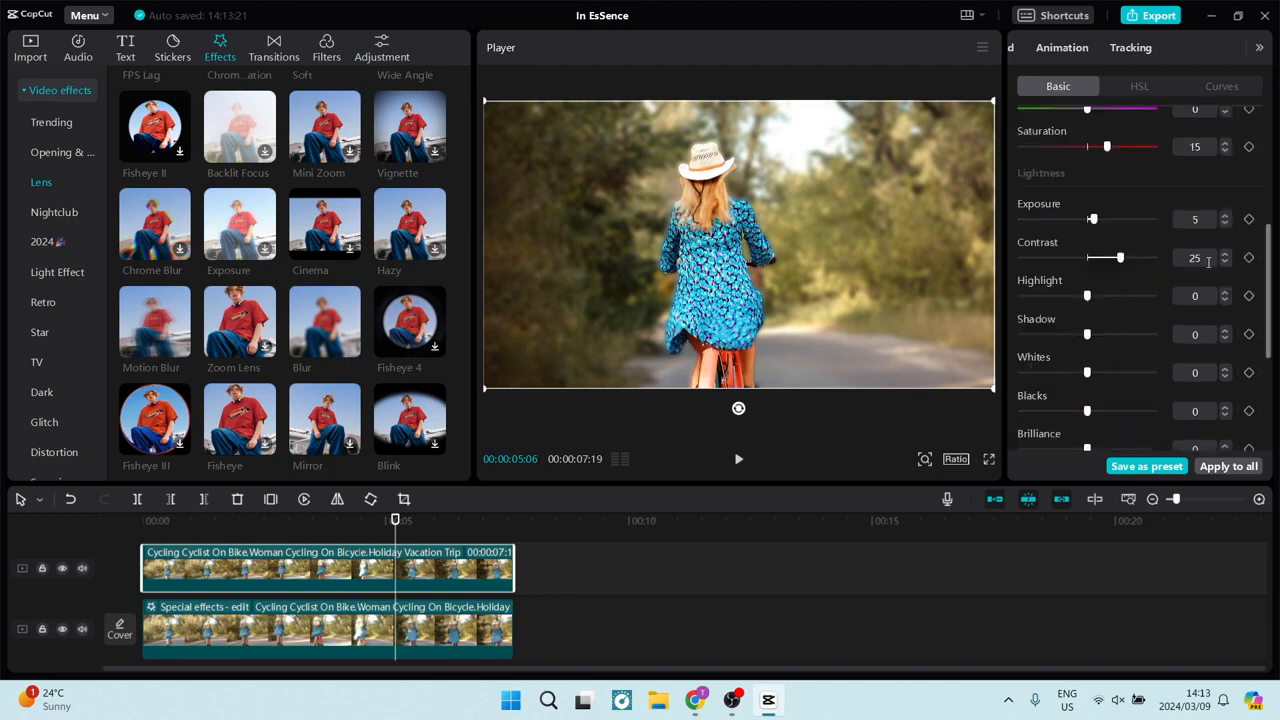
click(1226, 224)
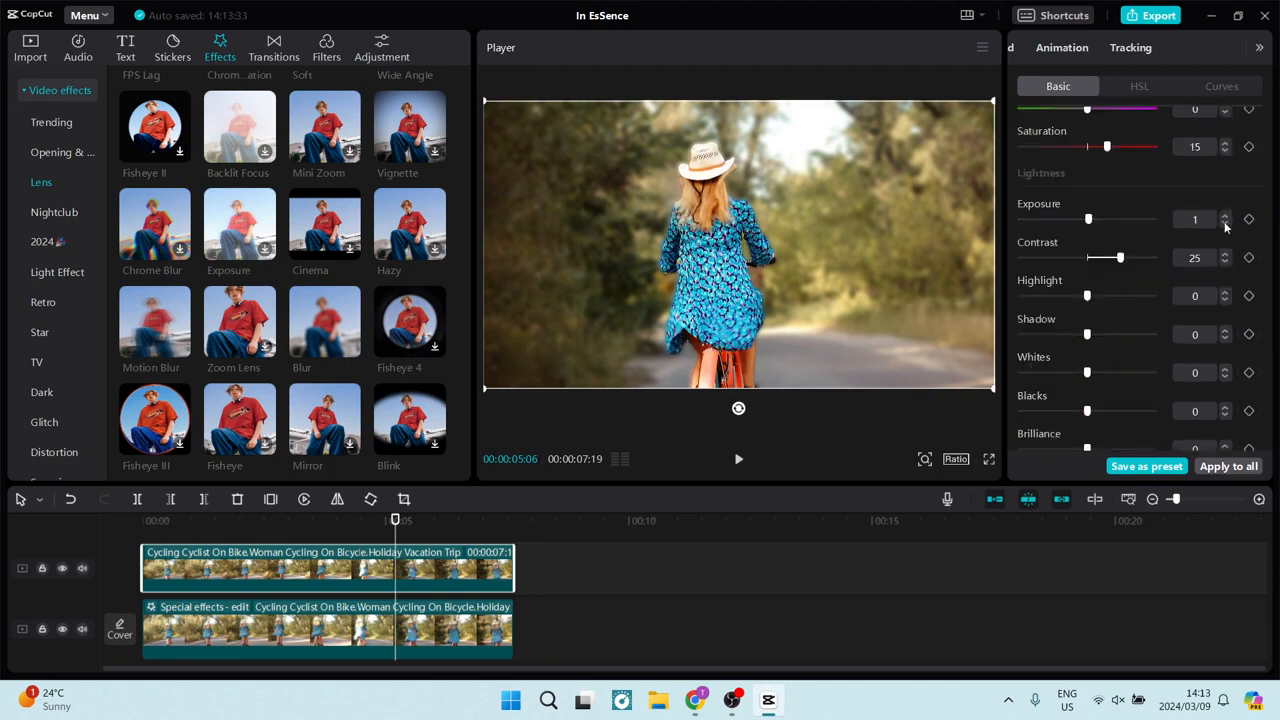
click(1226, 224)
click(1226, 224)
click(1226, 224)
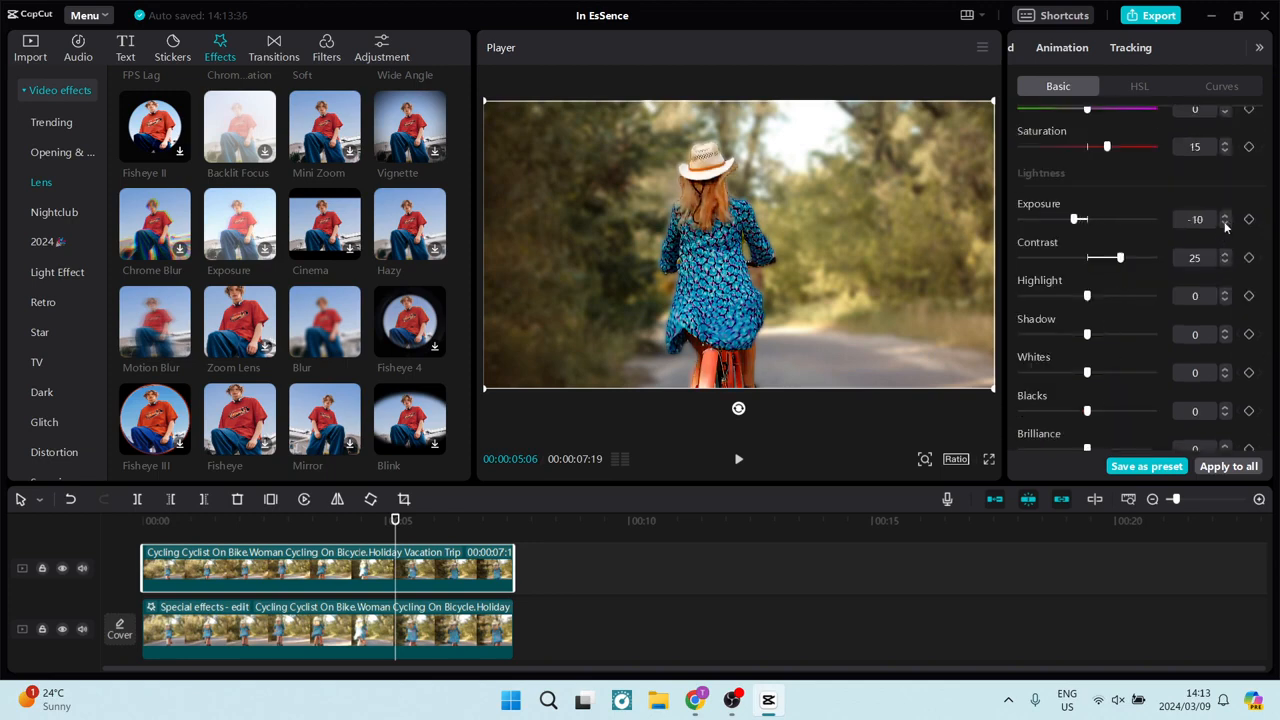
key(space)
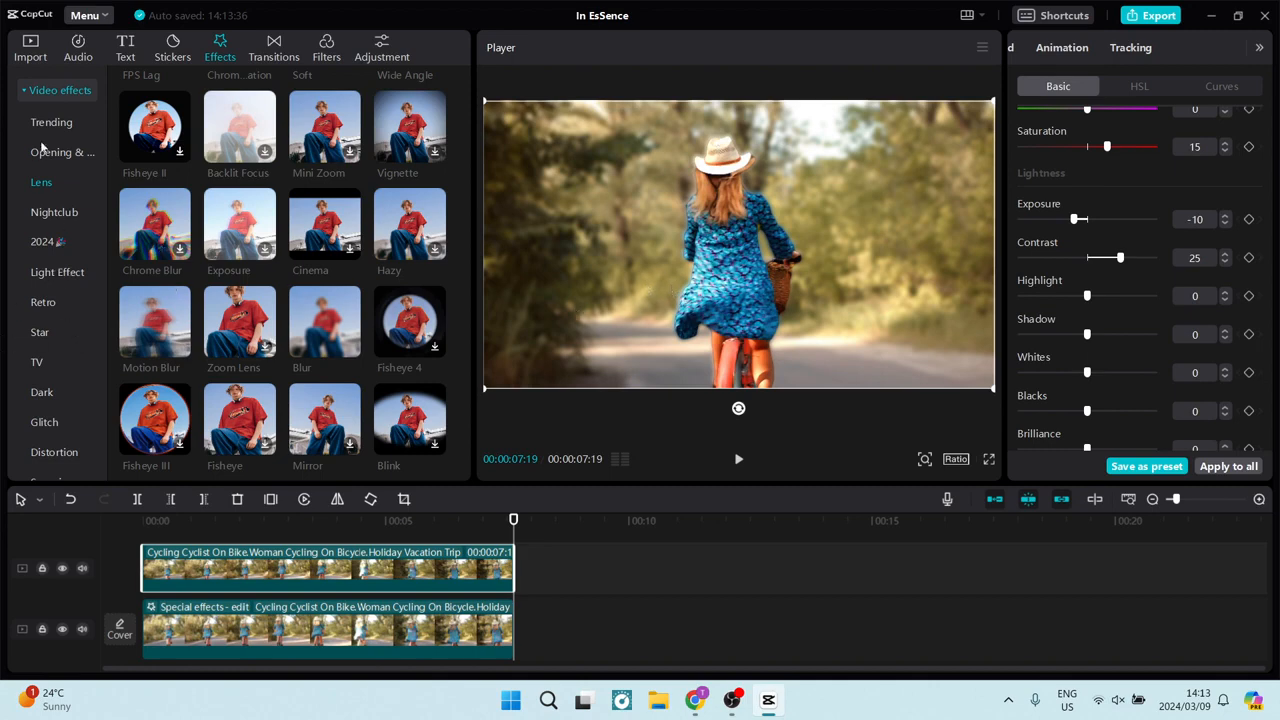
Add the stock clip of the bearded reporter with a microphone from the Life category to the main track
click(30, 47)
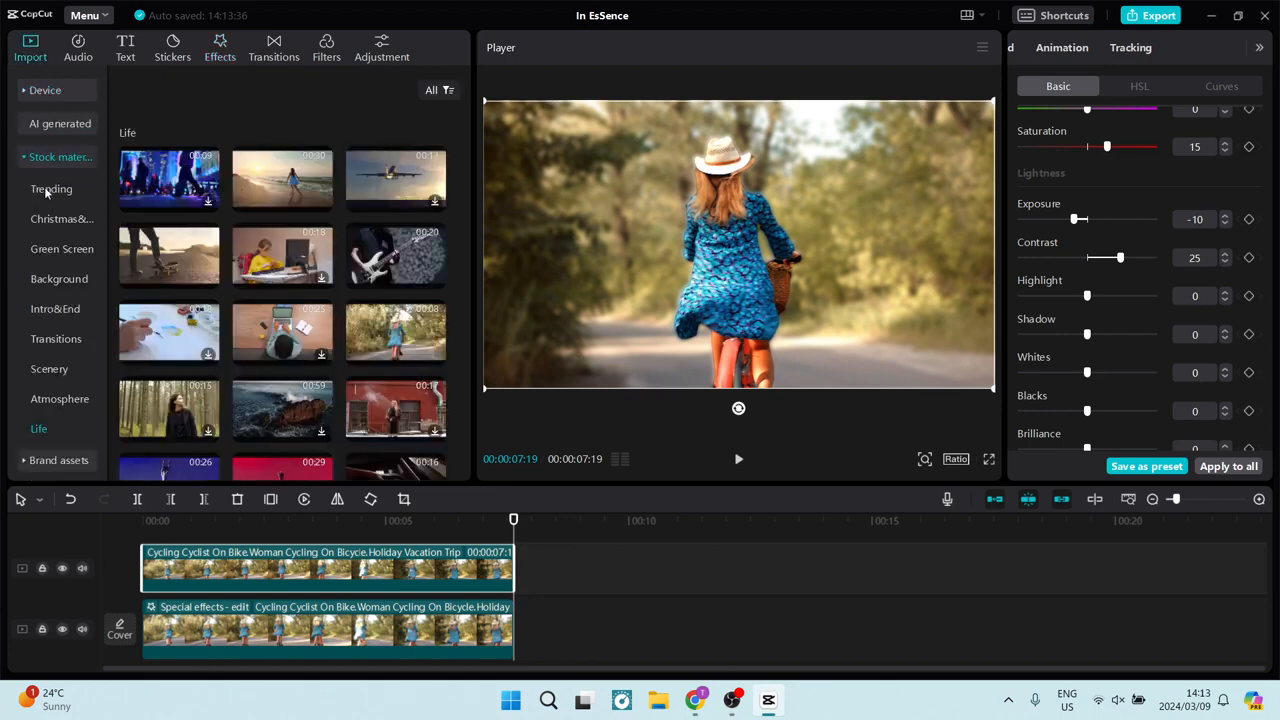
click(38, 428)
scroll(262, 314, down, 1)
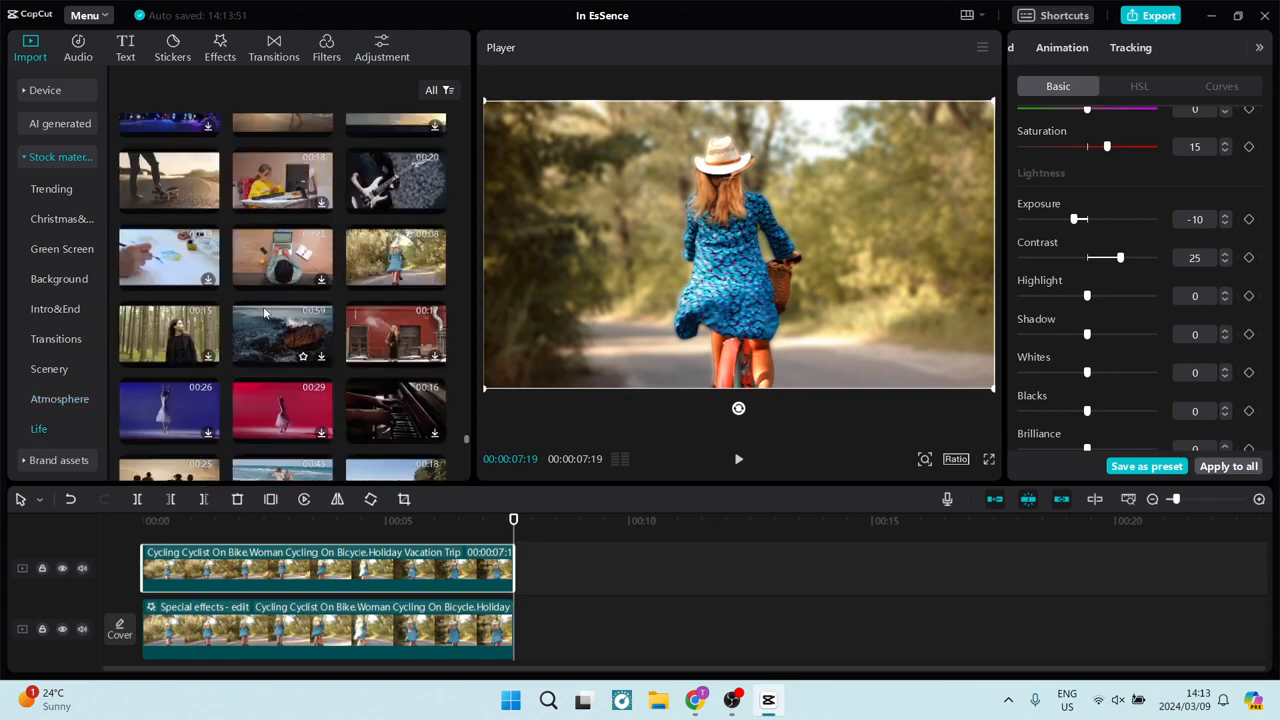
scroll(264, 313, down, 1)
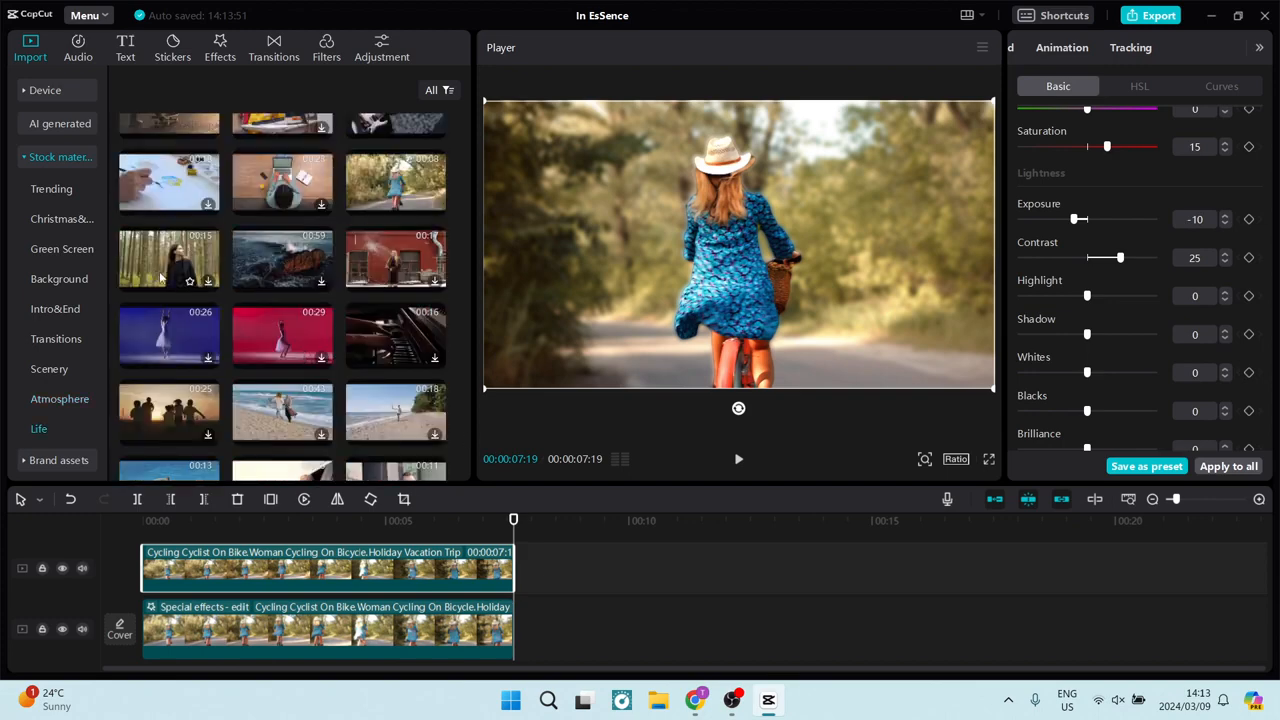
scroll(240, 339, down, 1)
scroll(294, 375, down, 1)
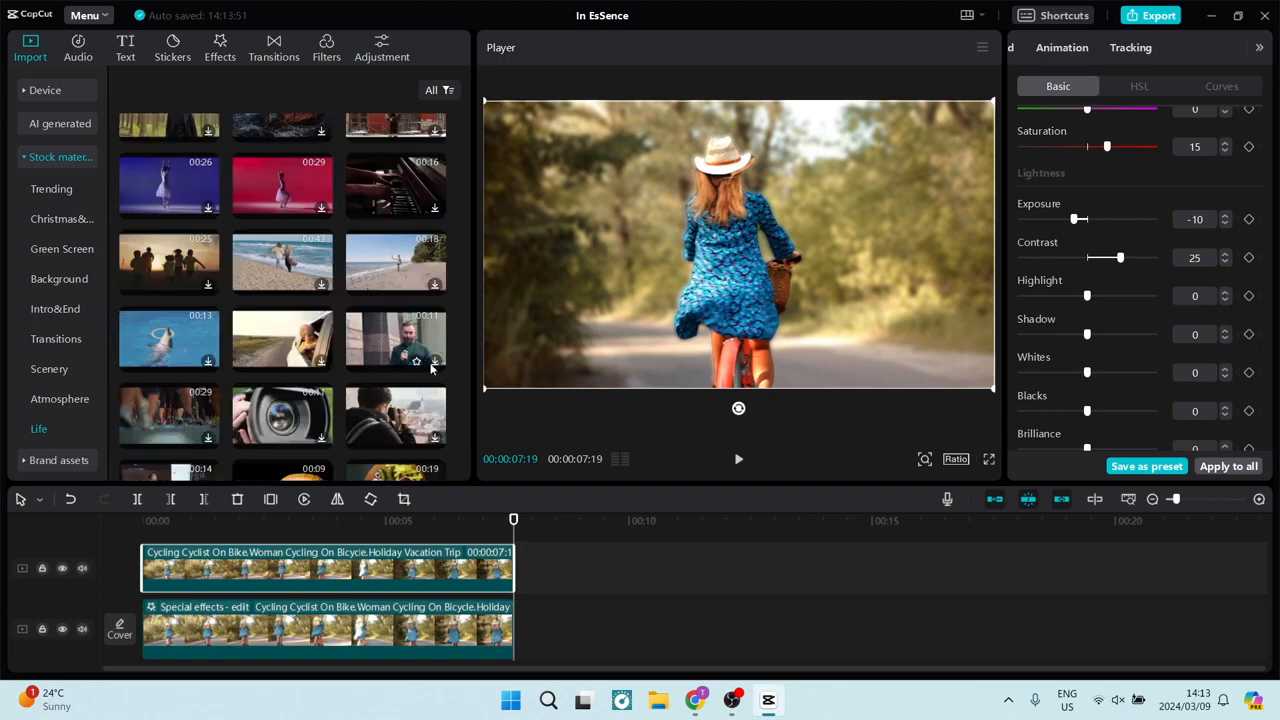
click(401, 352)
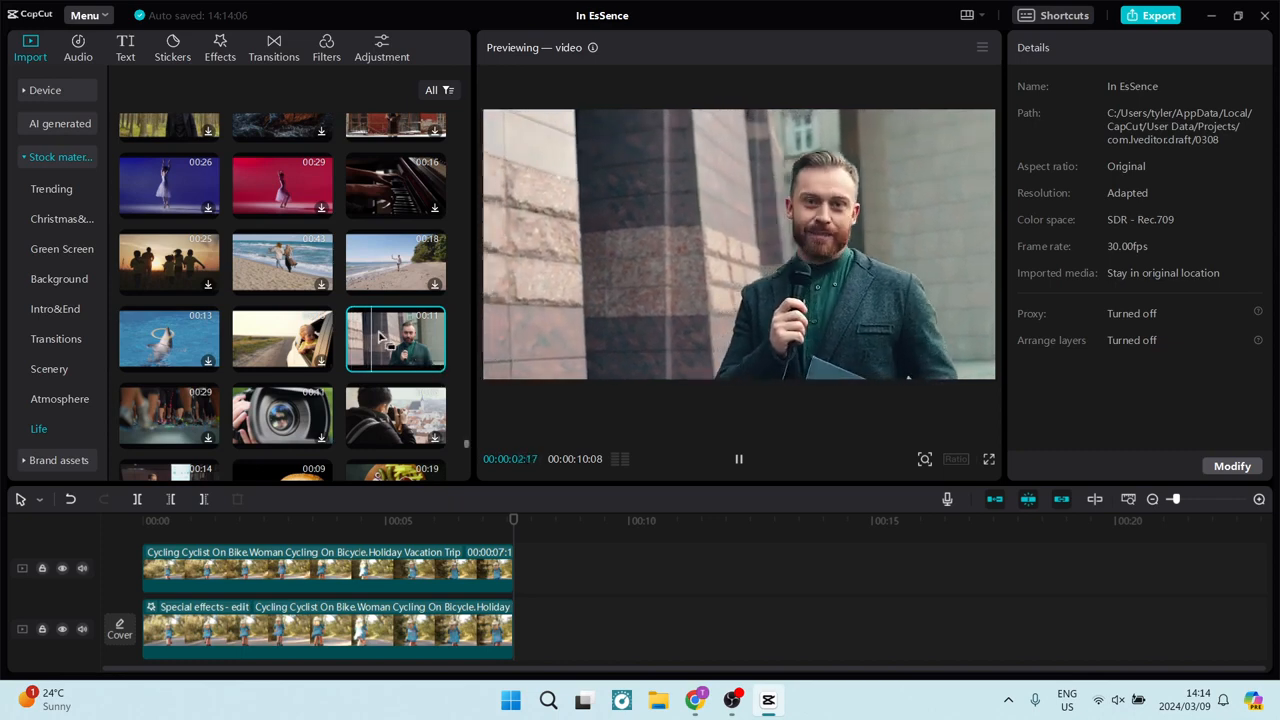
click(438, 367)
click(437, 363)
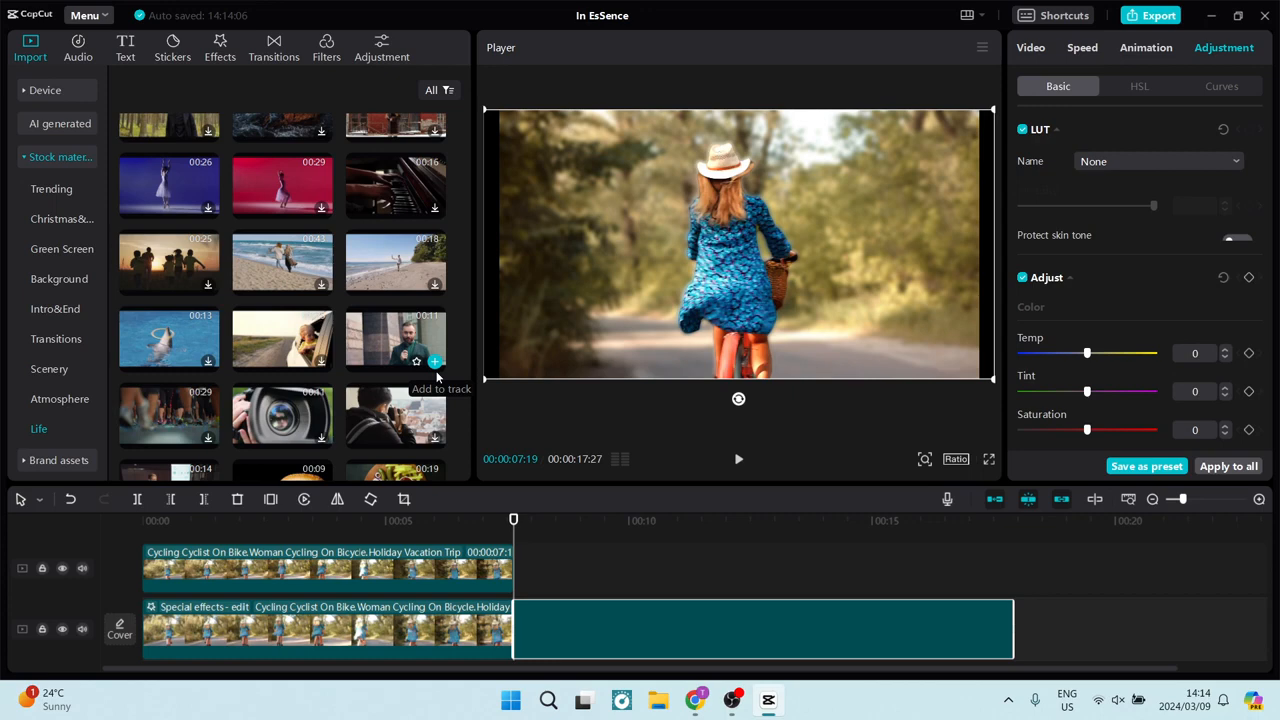
Delete the upper and lower cyclist clips so that only the reporter clip remains in the timeline
click(440, 563)
key(Delete)
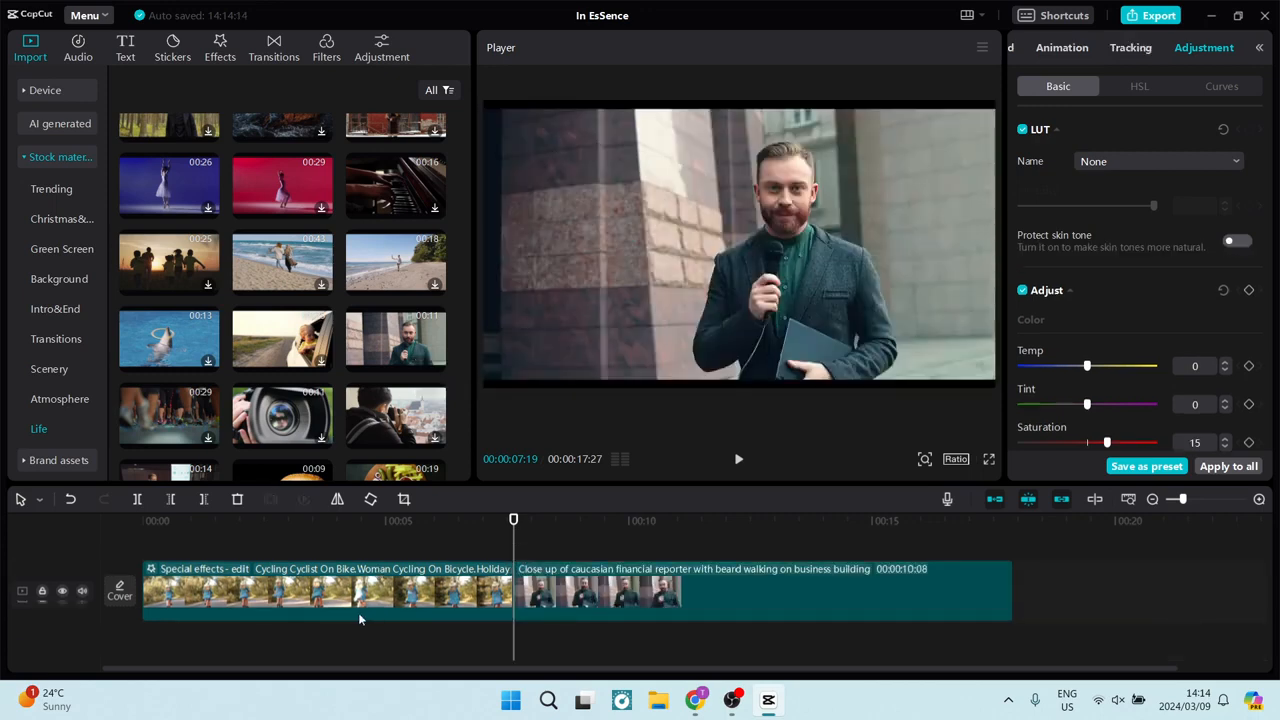
click(292, 595)
key(Delete)
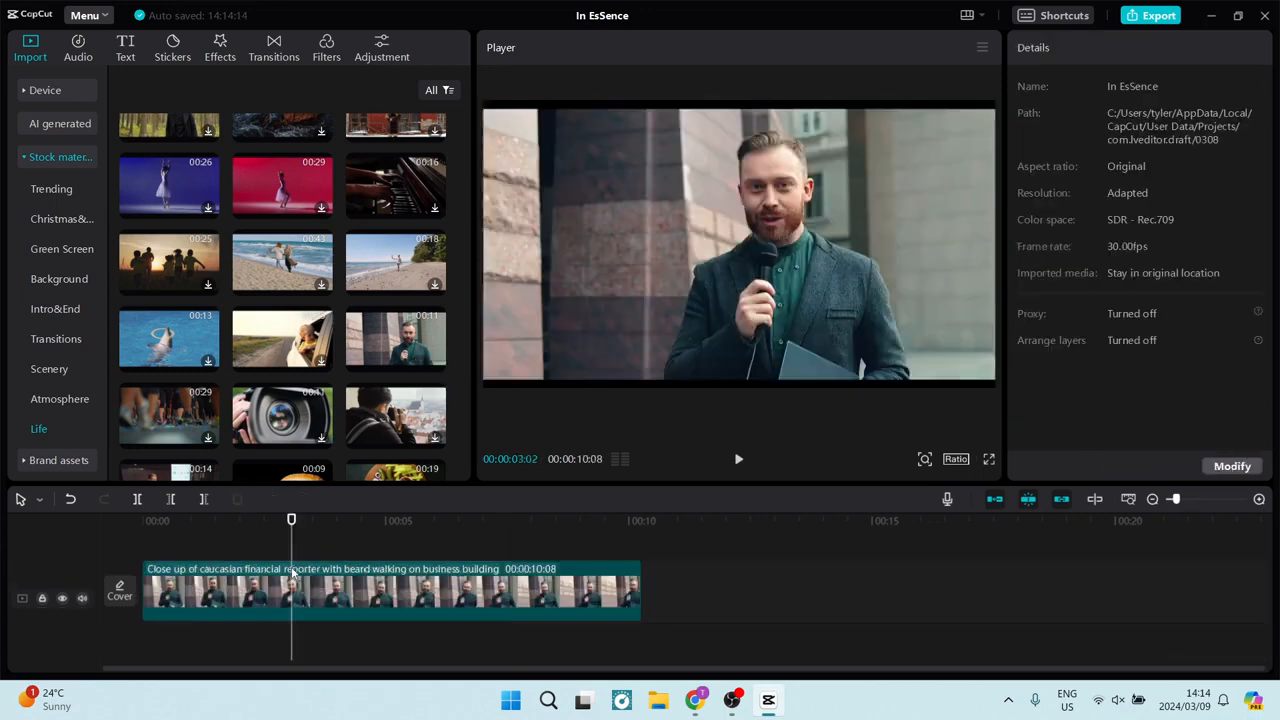
Duplicate the reporter clip onto a track above the original, aligned with the start of the timeline
key(Home)
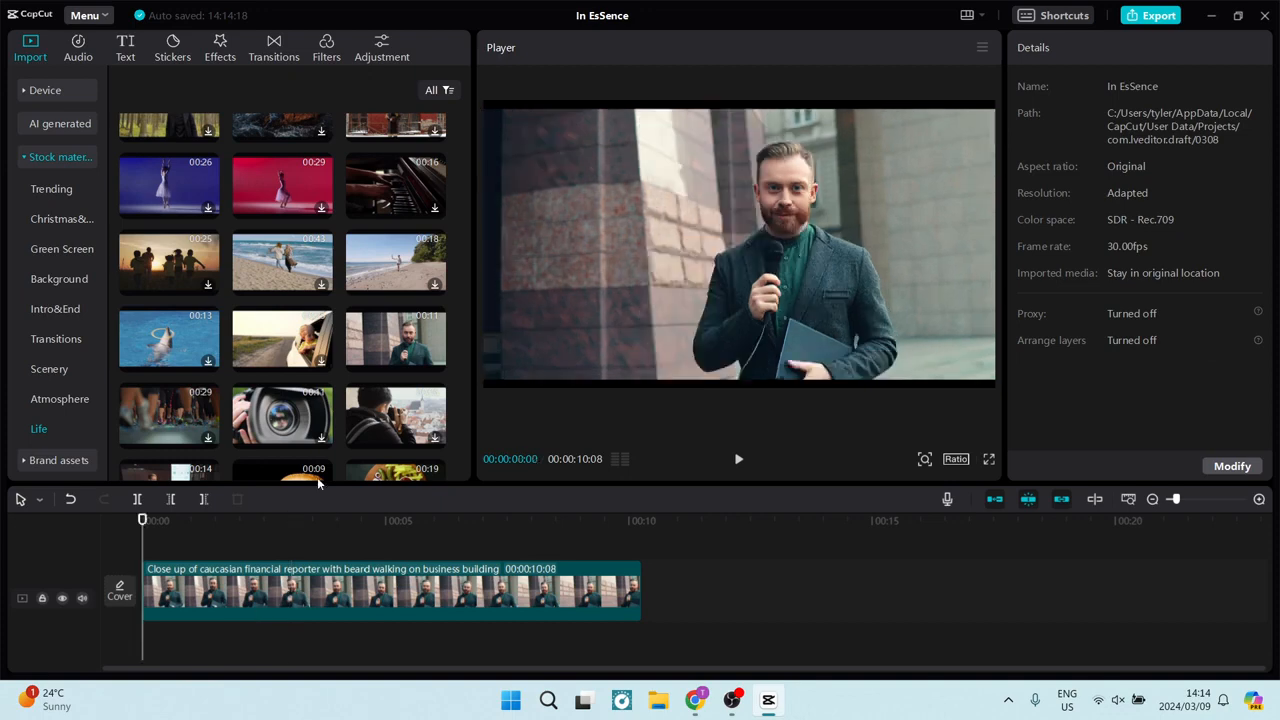
click(342, 578)
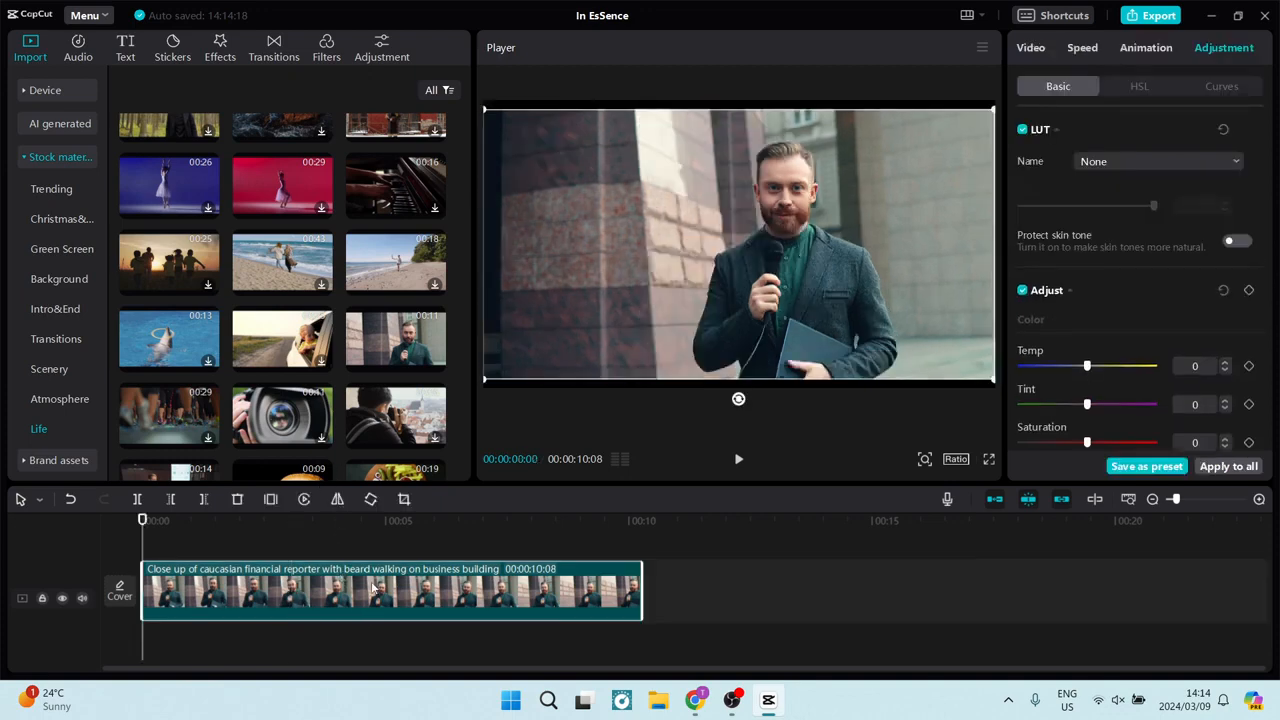
key(ctrl+v)
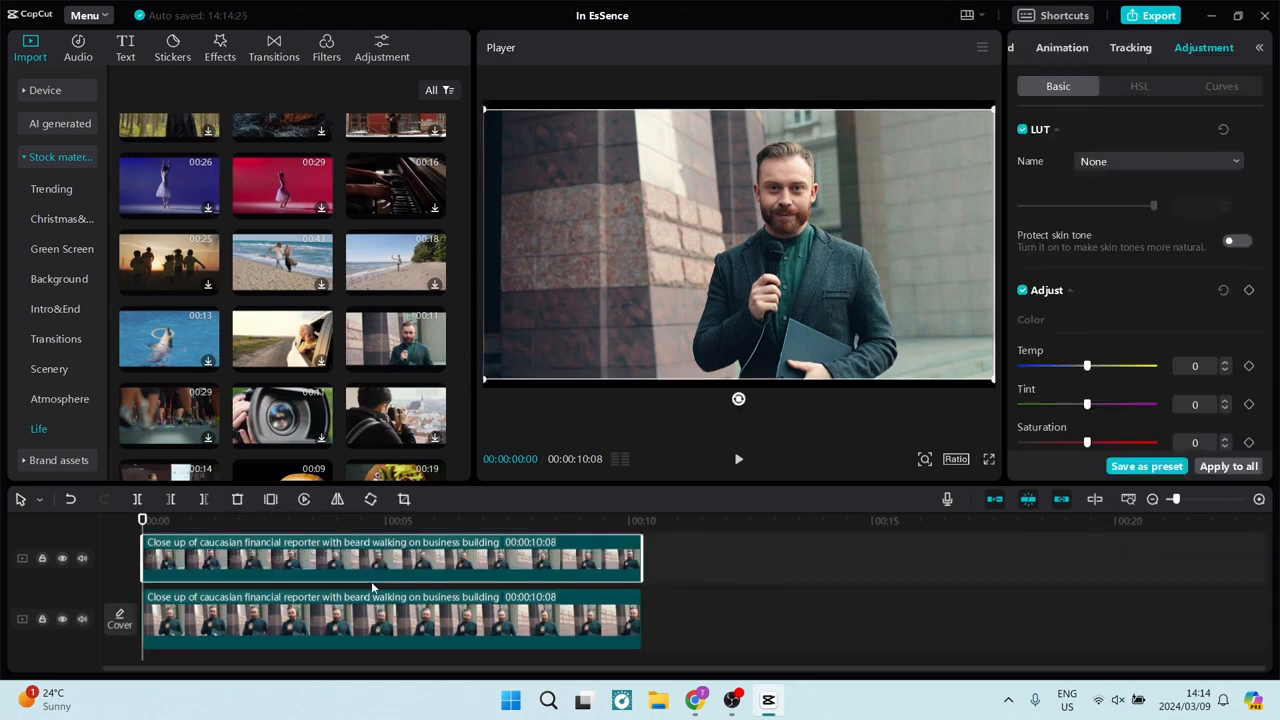
Apply the Blur effect from the Lens video effects to the upper reporter clip
click(224, 52)
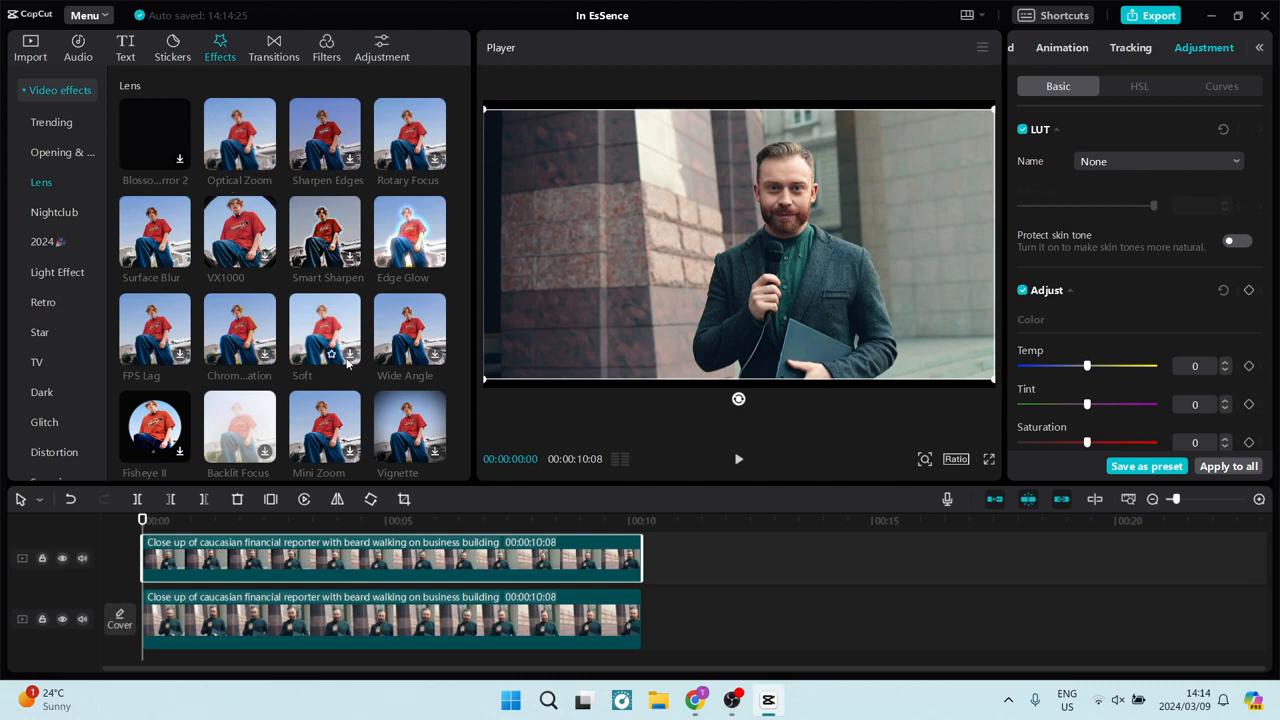
scroll(338, 397, down, 3)
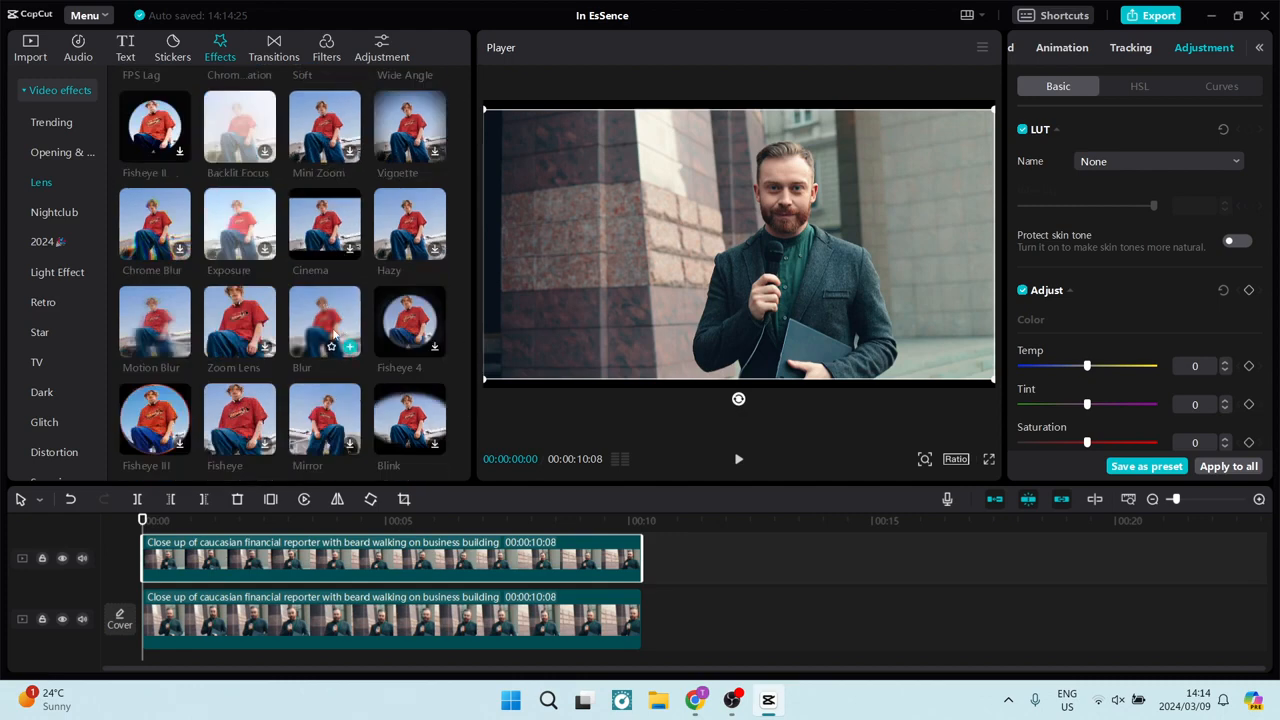
drag(340, 338, 252, 567)
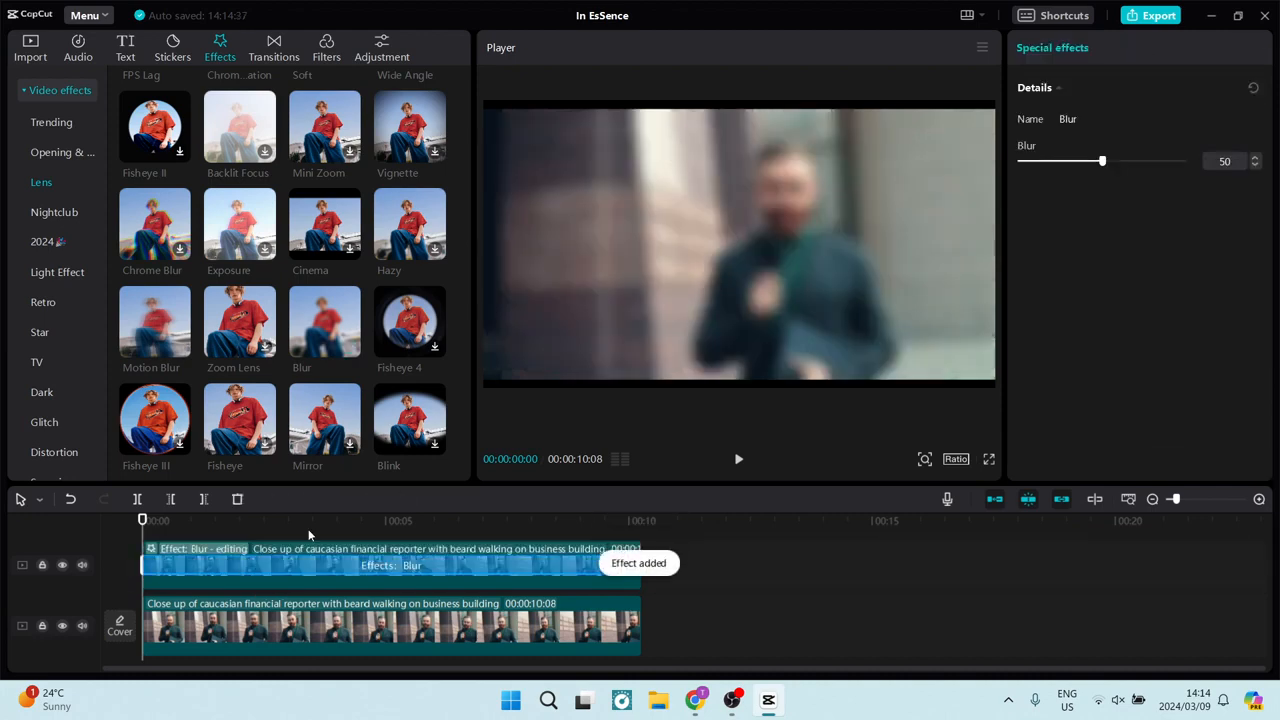
Add a Circle mask to the blurred upper clip and fit it over the reporter's face, about 271 by 332 at X 181, Y 208
click(358, 555)
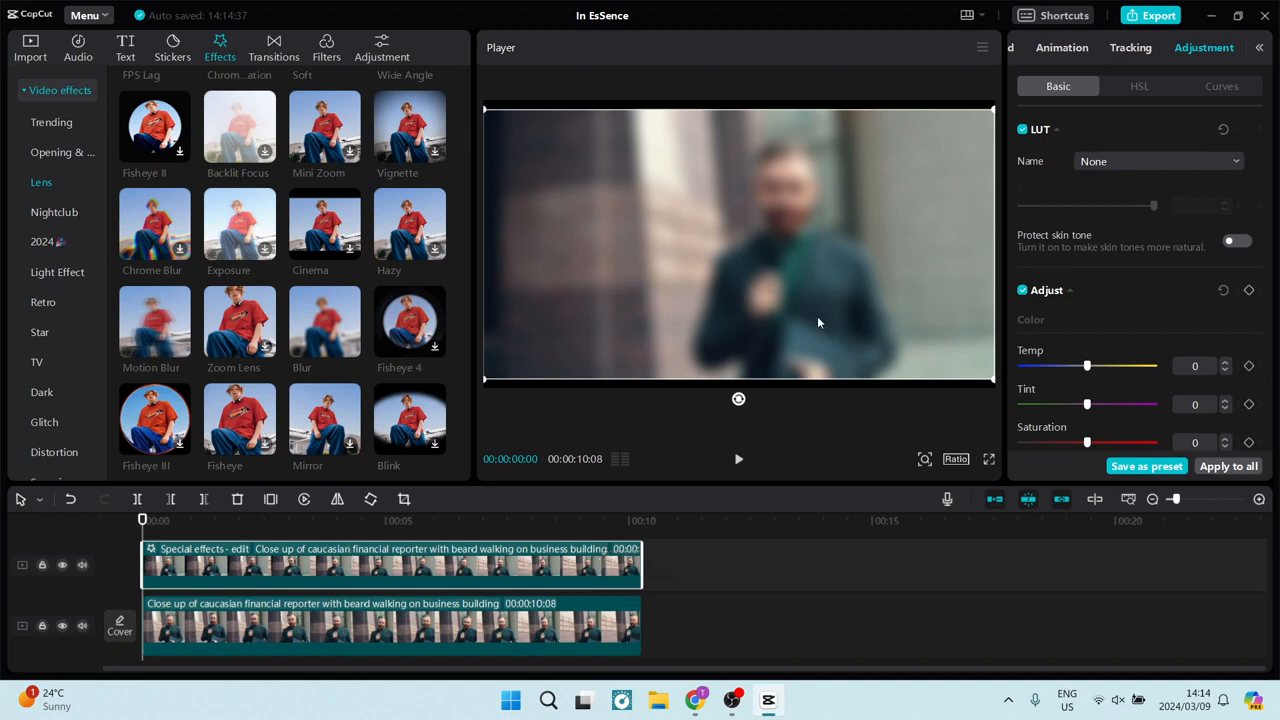
click(1259, 47)
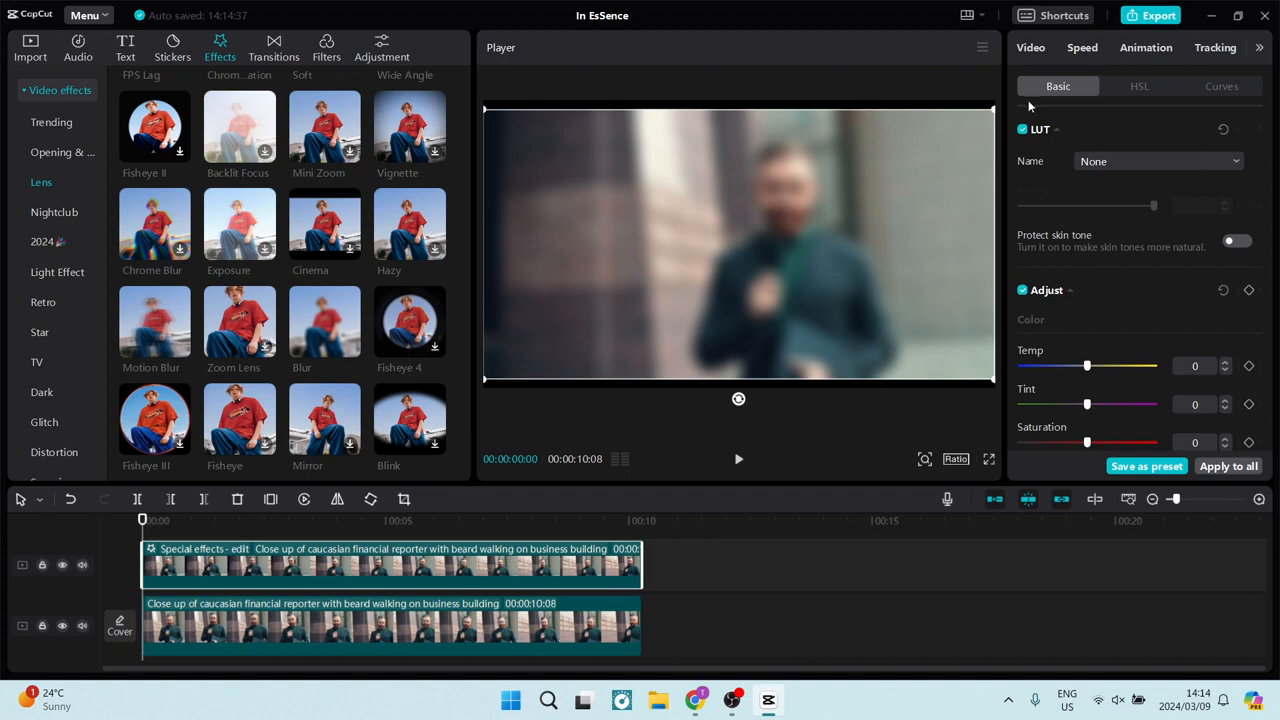
click(1030, 49)
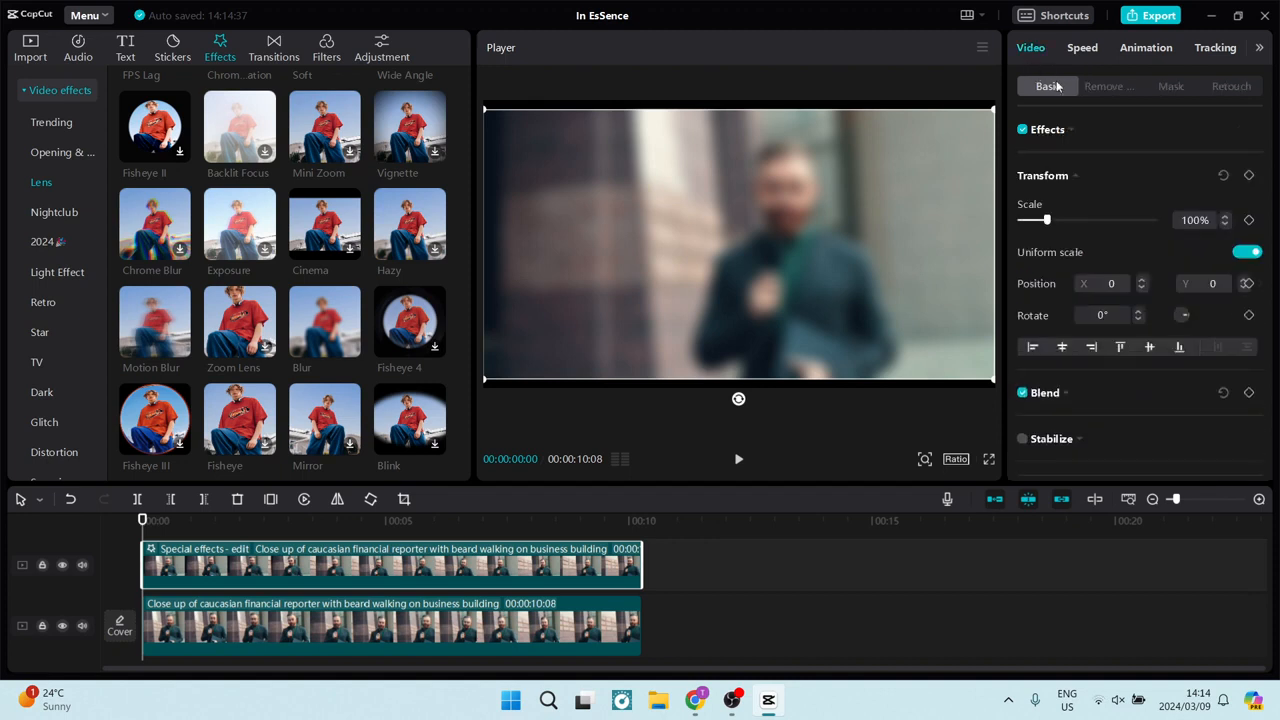
click(1170, 87)
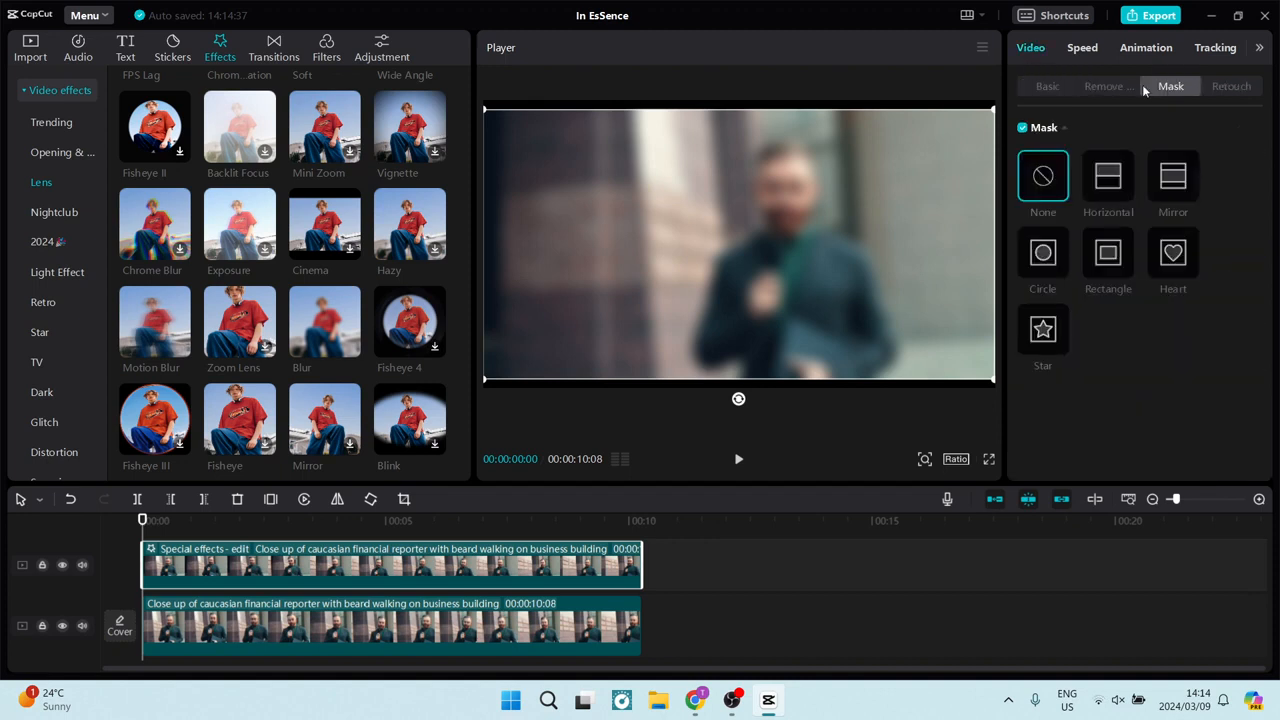
click(1043, 252)
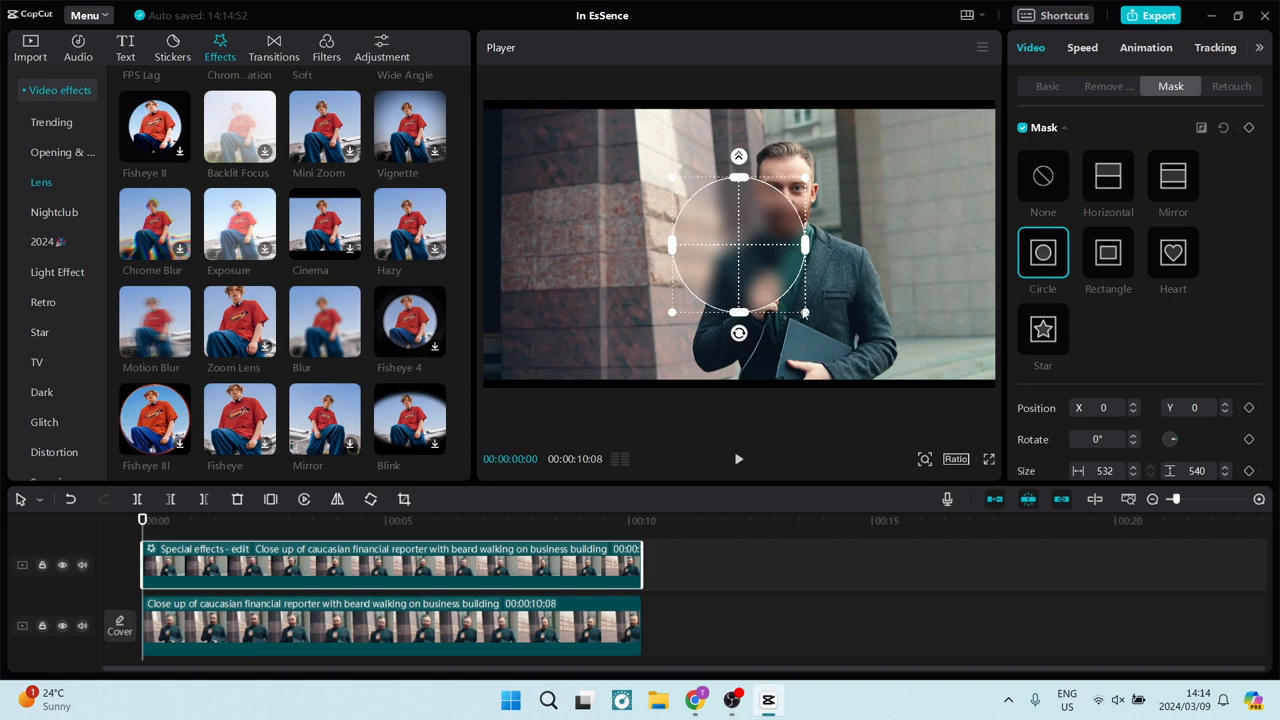
drag(805, 316, 786, 243)
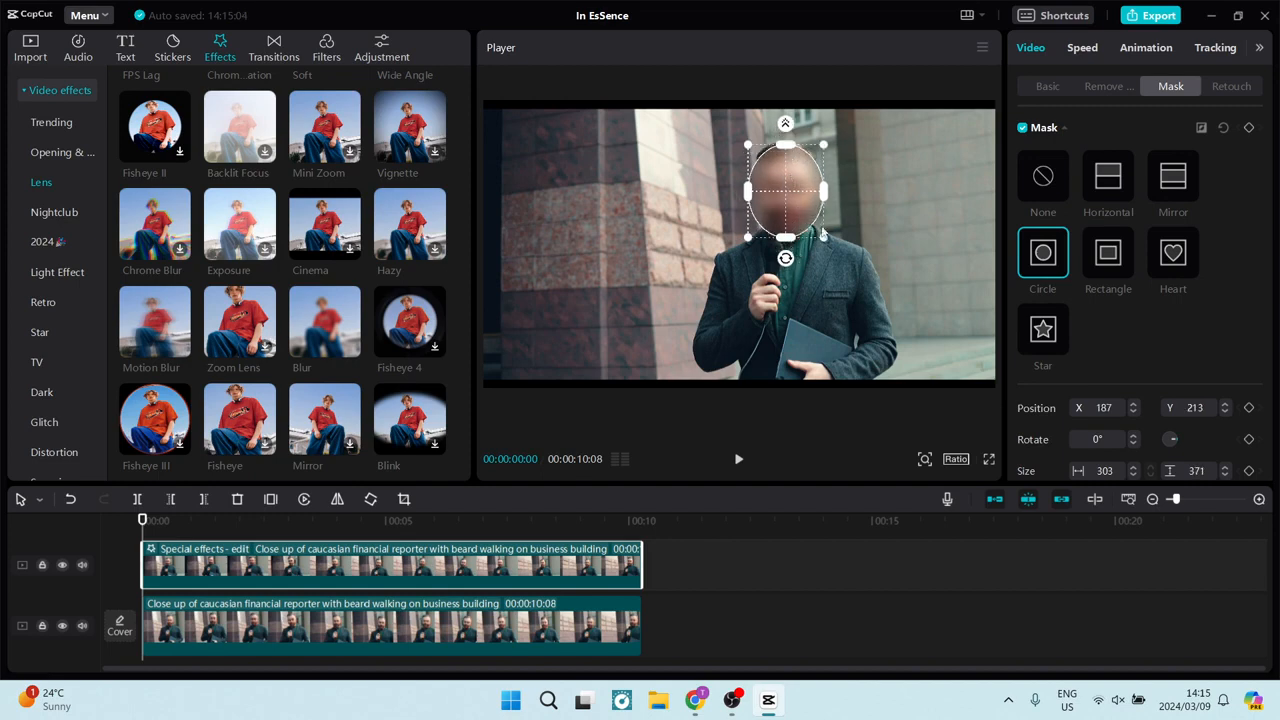
drag(823, 240, 794, 206)
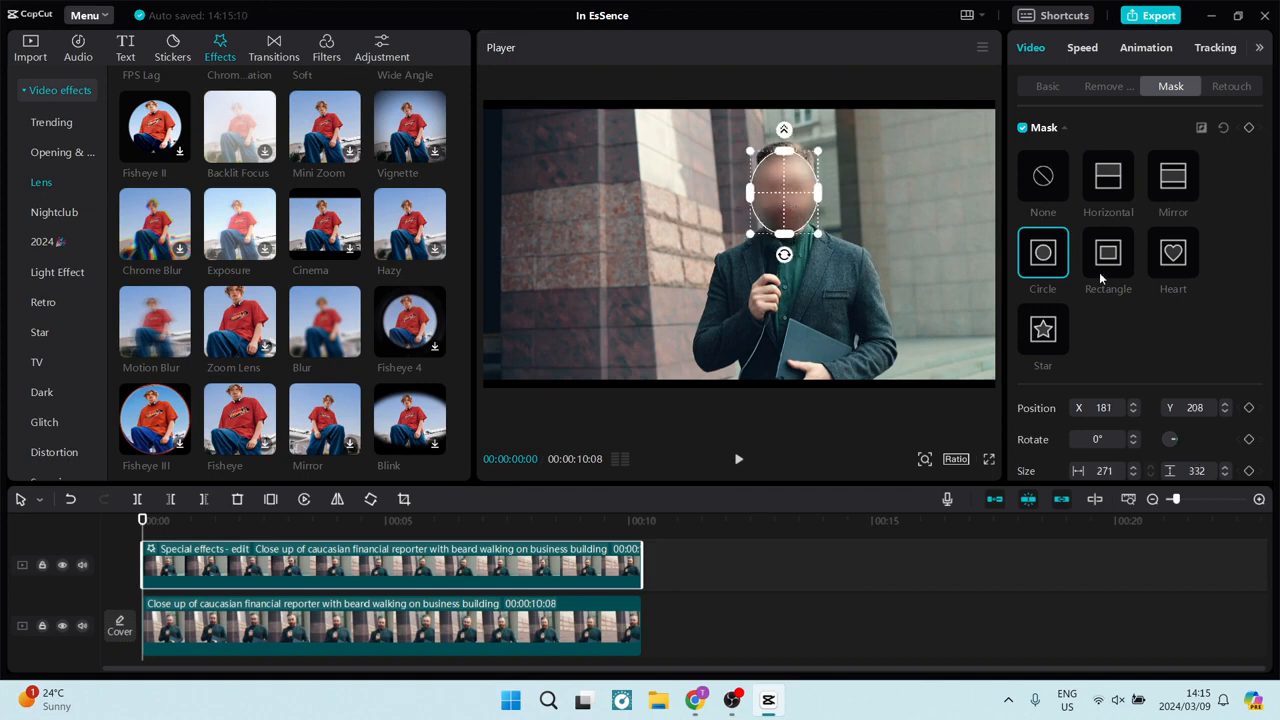
Keyframe the mask at the clip's start and move it over the face at 00:00:00:13, to about X 232, Y 251
click(1248, 130)
key(space)
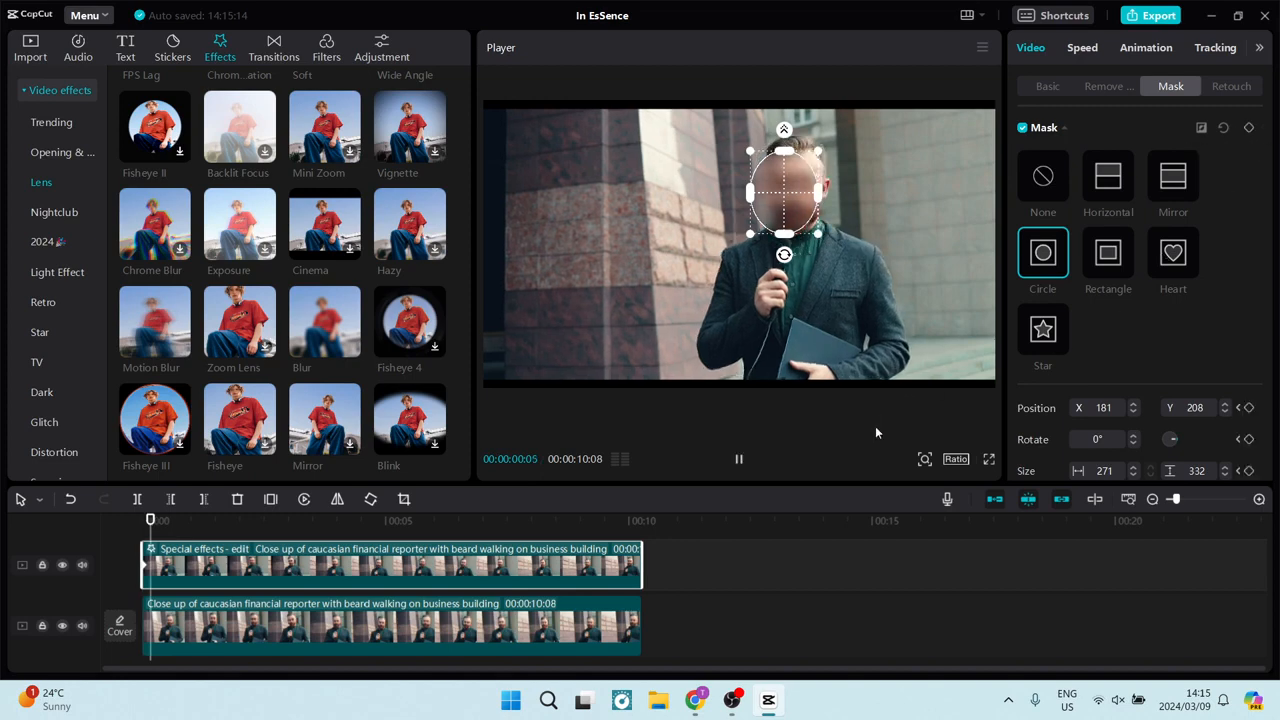
key(space)
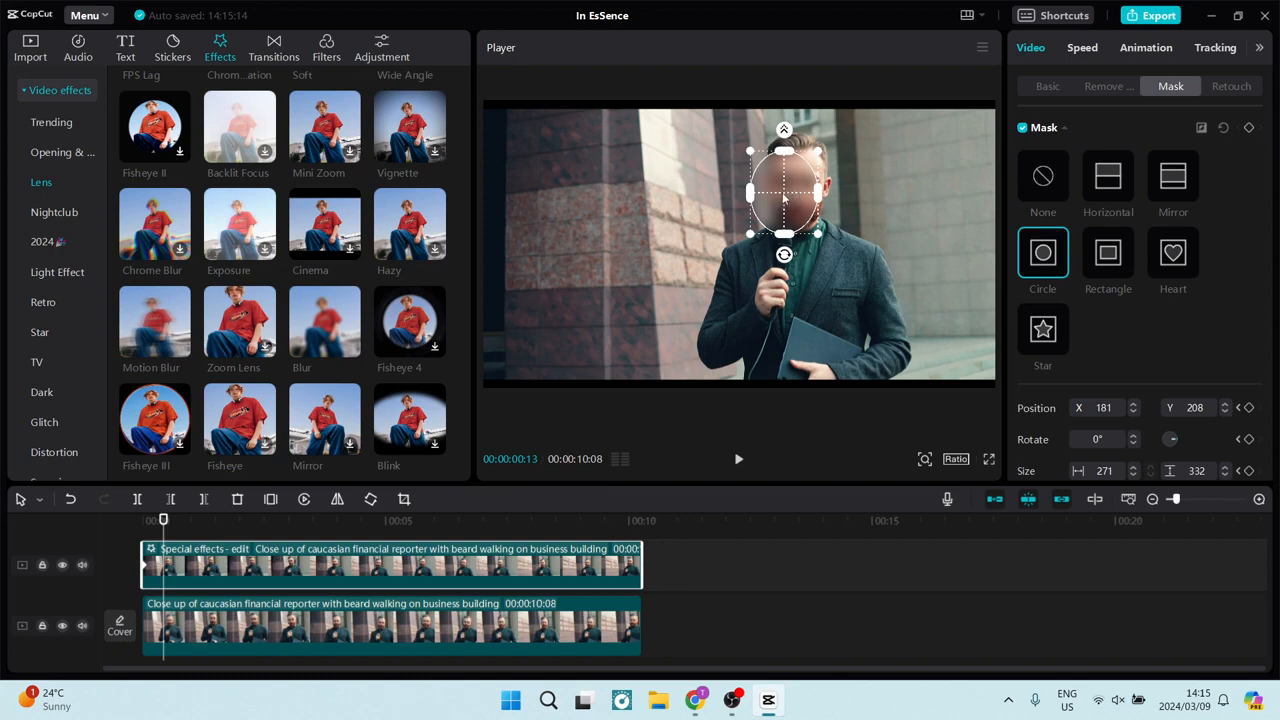
drag(787, 199, 799, 187)
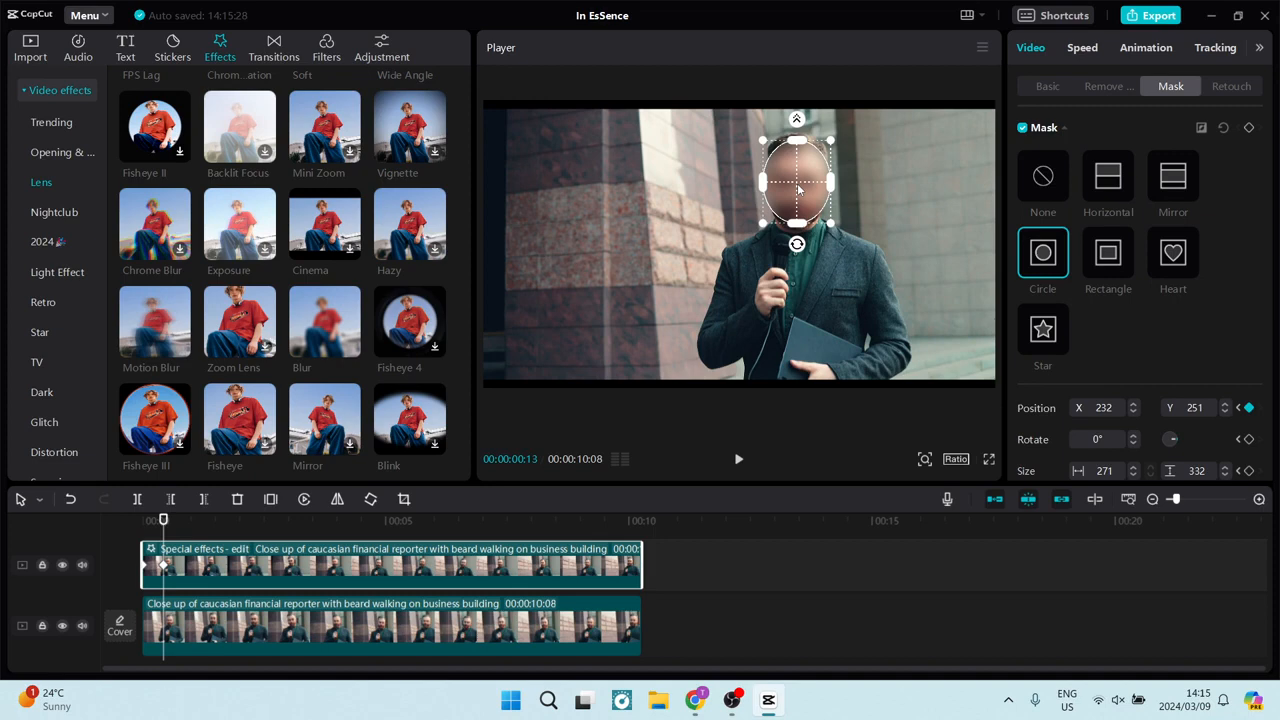
Advance to 00:00:00:26 and move the circle mask over the reporter's face, to about X 245, Y 269
key(Right)
key(Right)
key(Right)
key(Right)
key(Right)
key(Right)
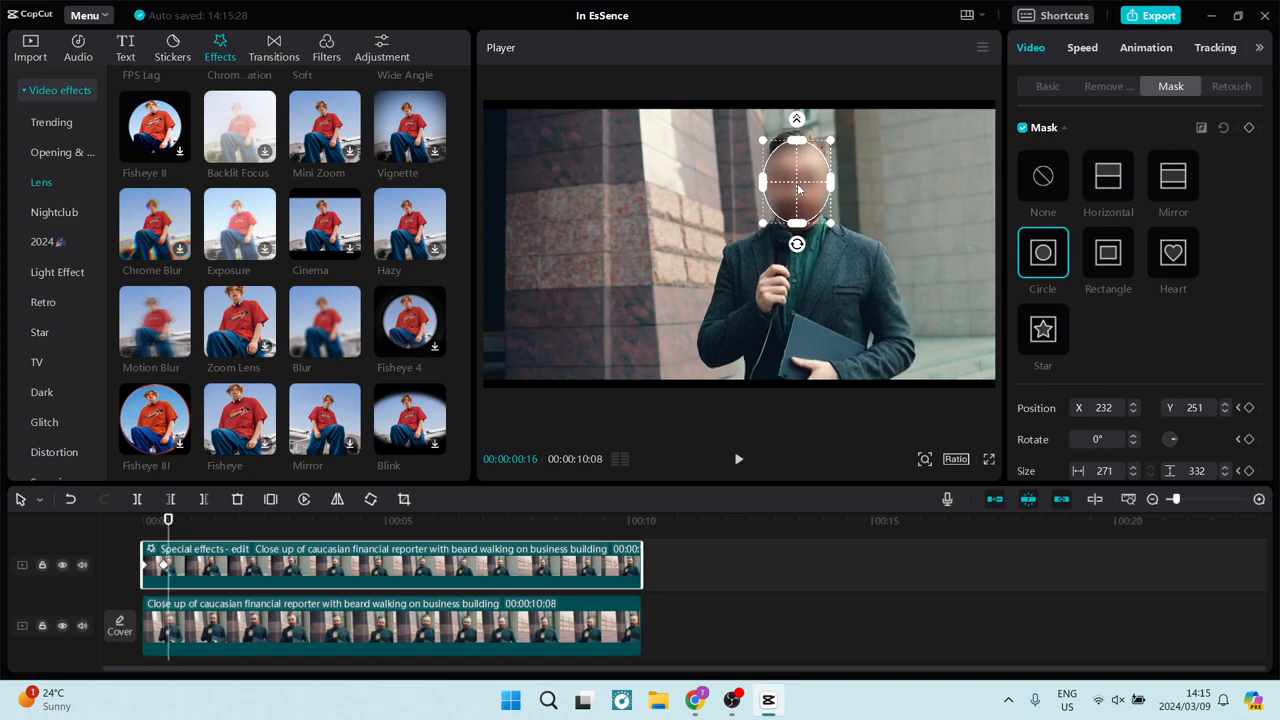
key(Right)
key(Right)
key(Right)
key(Right)
key(Right)
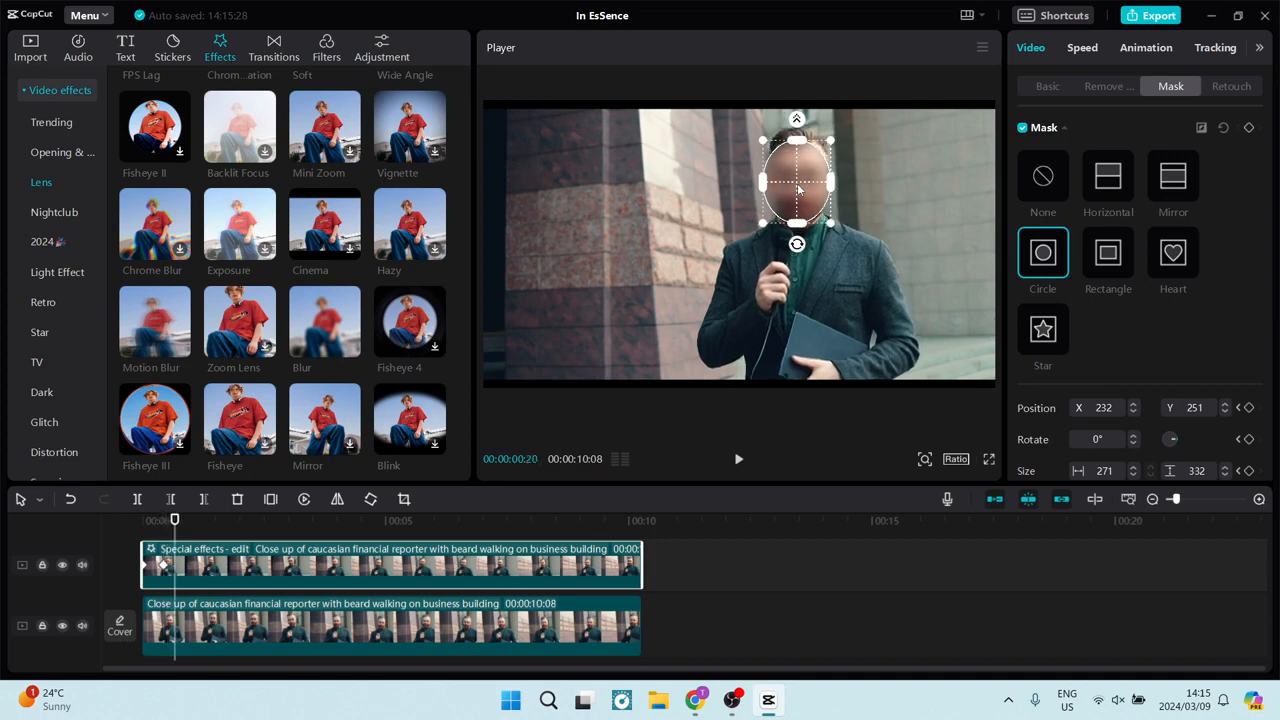
key(Right)
key(Right)
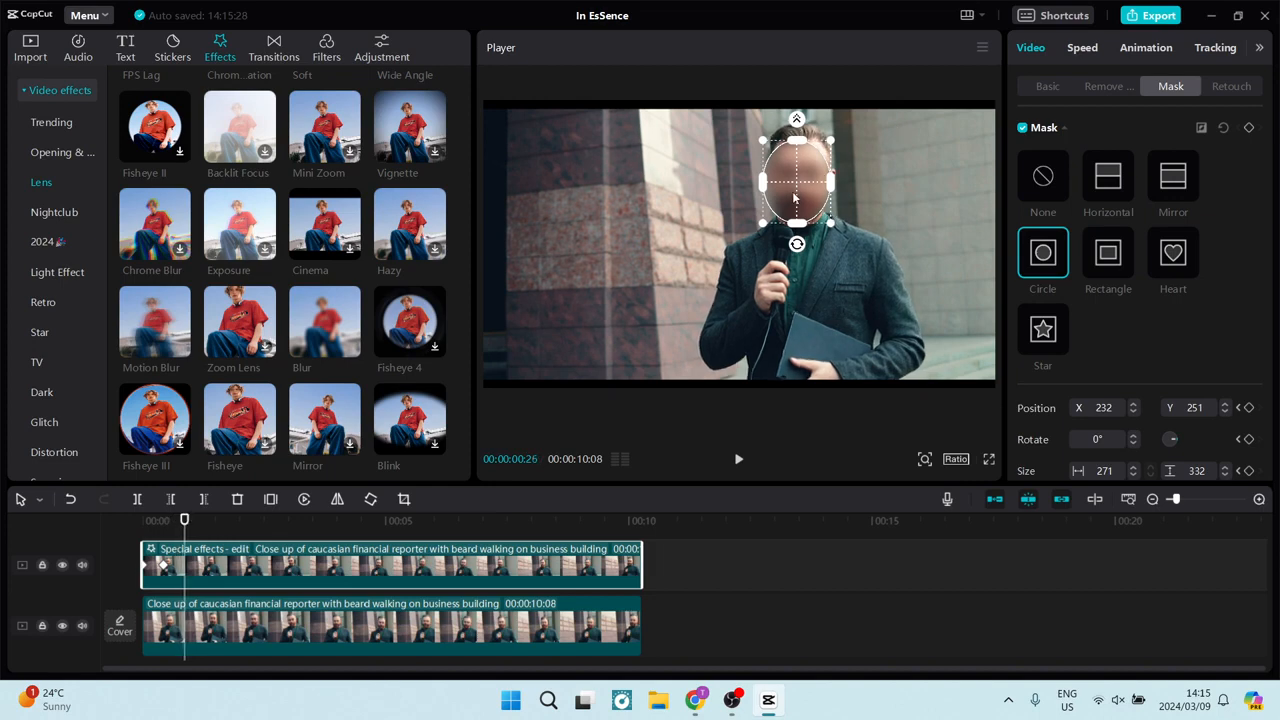
drag(794, 198, 797, 193)
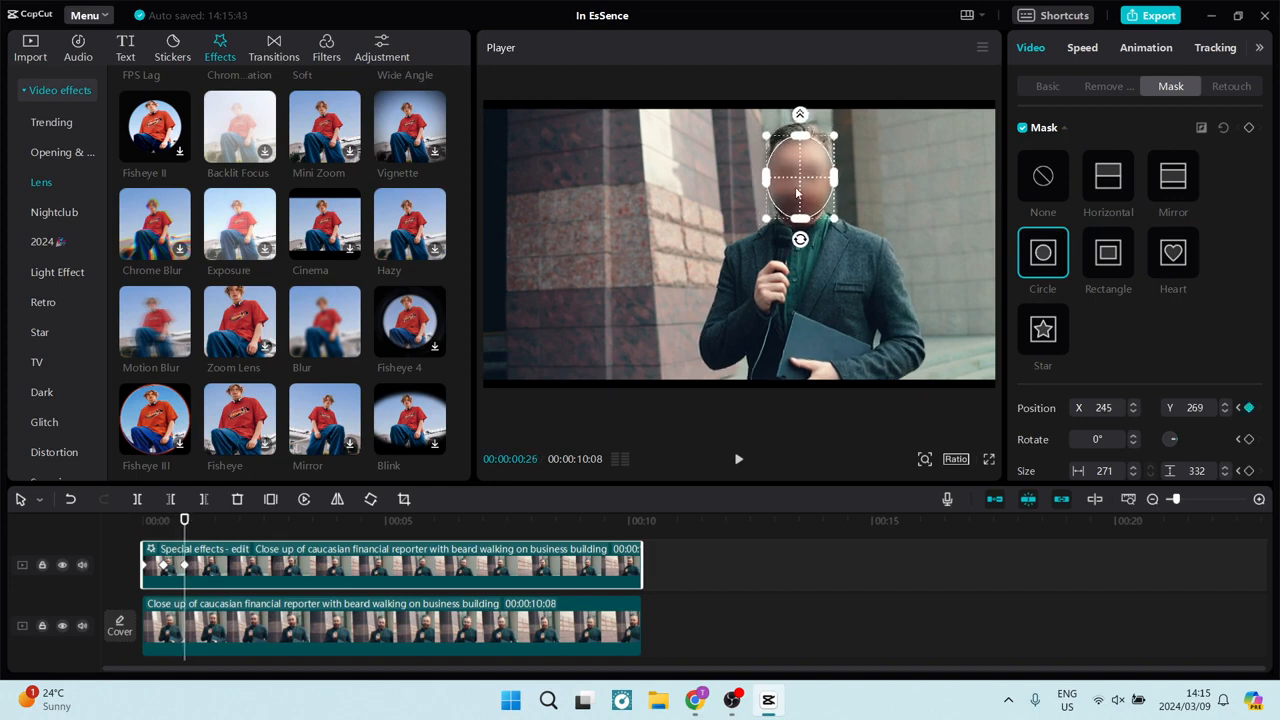
Advance to 00:00:01:29 and reposition the circle mask over the face, at about X 176, Y 219
key(space)
key(space)
key(space)
key(space)
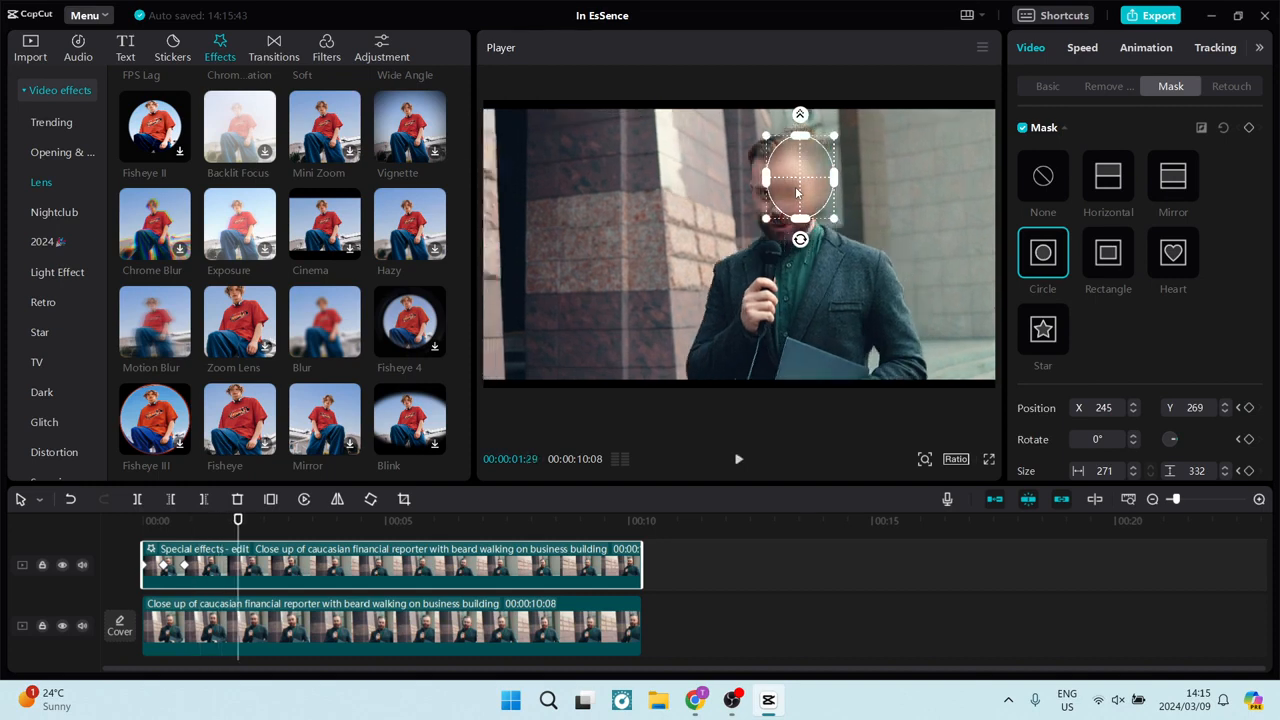
drag(804, 182, 785, 191)
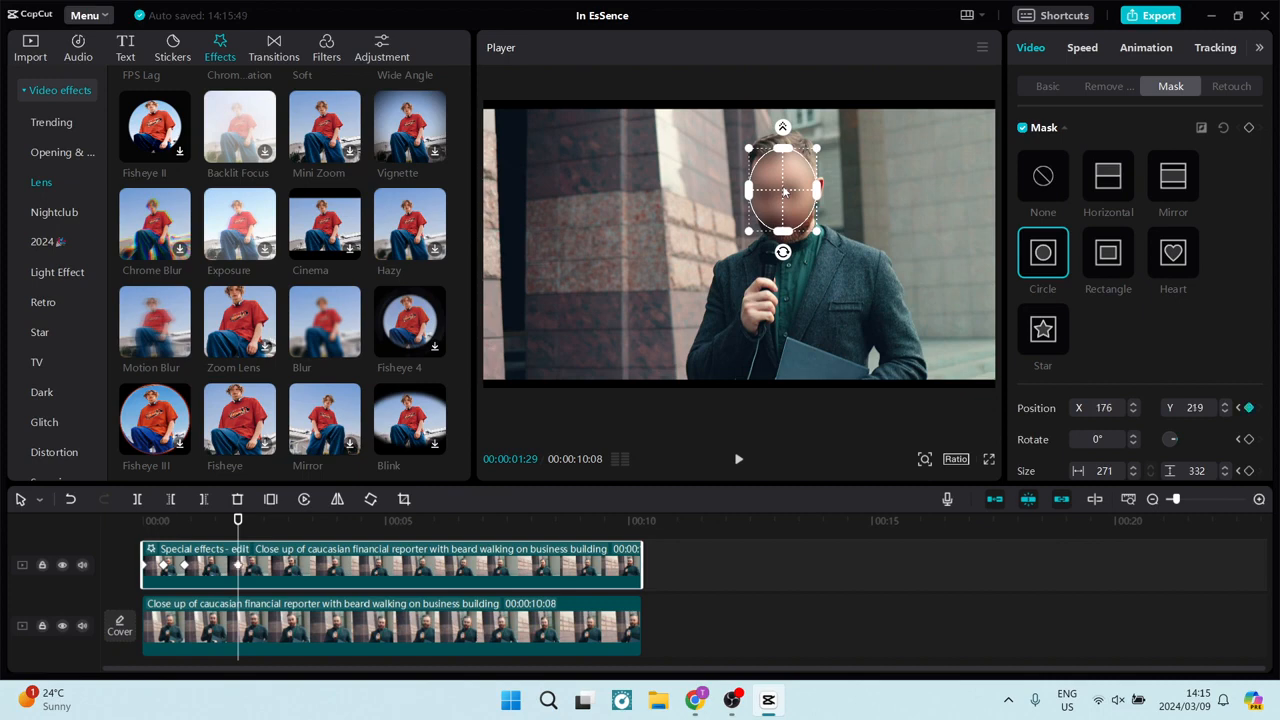
Keyframe two more mask positions following the face up to 00:00:03:13, ending at about X 195, Y 176
key(space)
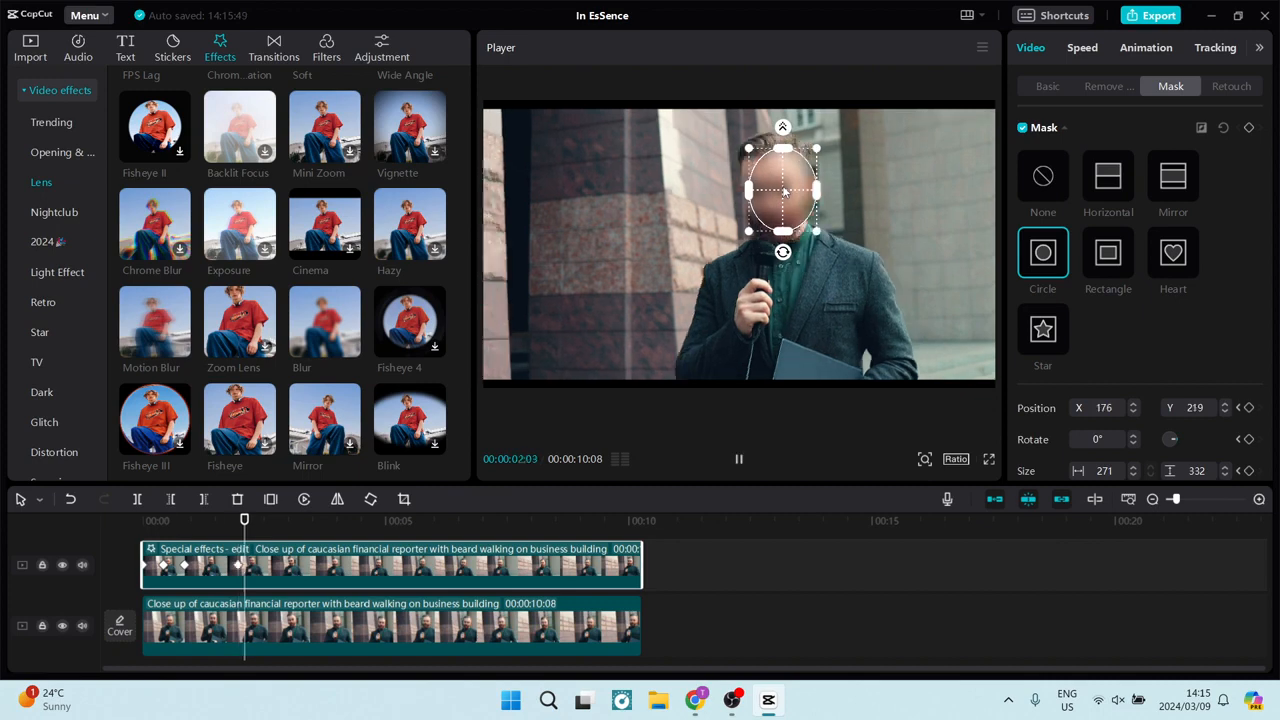
key(space)
drag(758, 187, 789, 201)
key(space)
key(space)
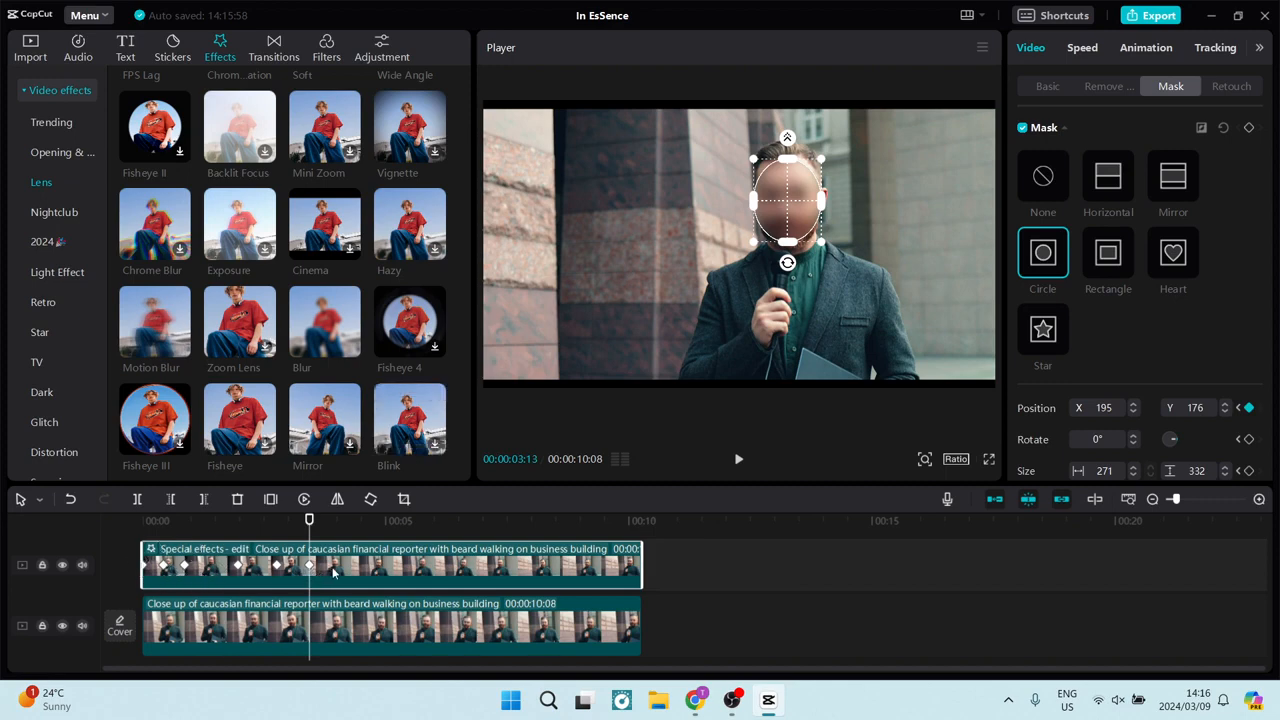
Play on to 00:00:04:02 and move the mask back over the face, to about X 288, Y 99
key(space)
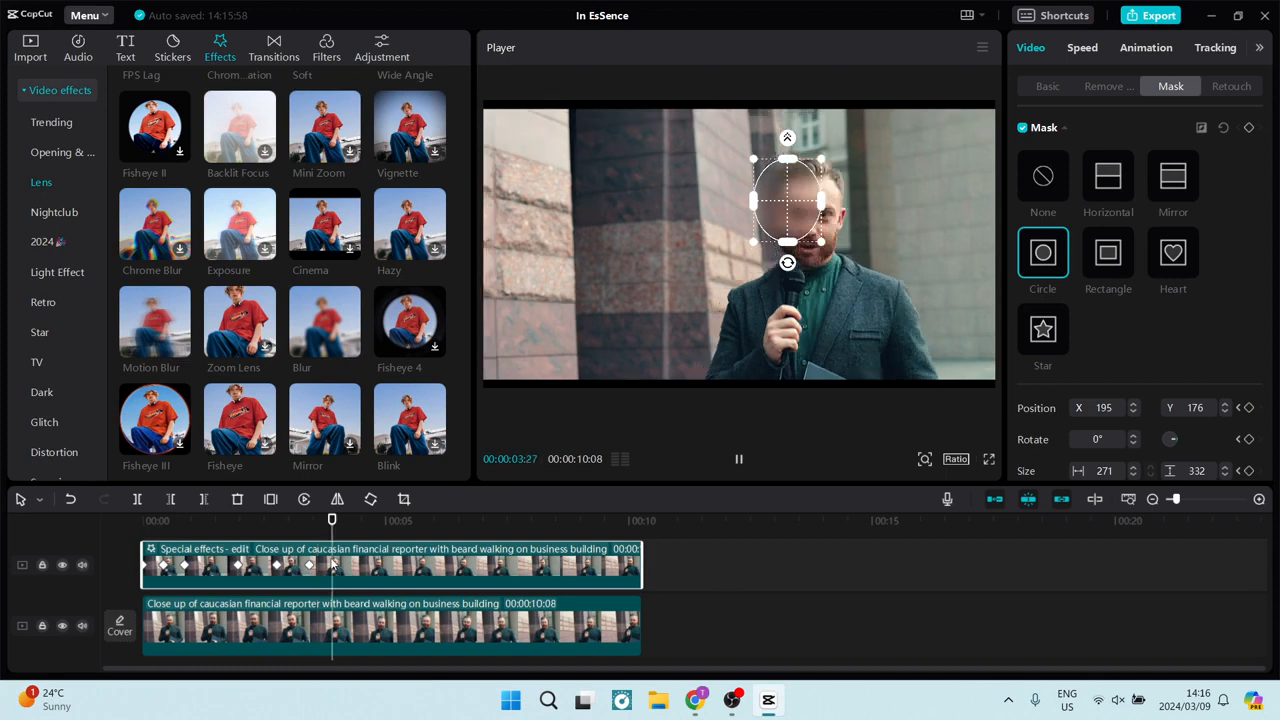
key(space)
drag(794, 196, 818, 215)
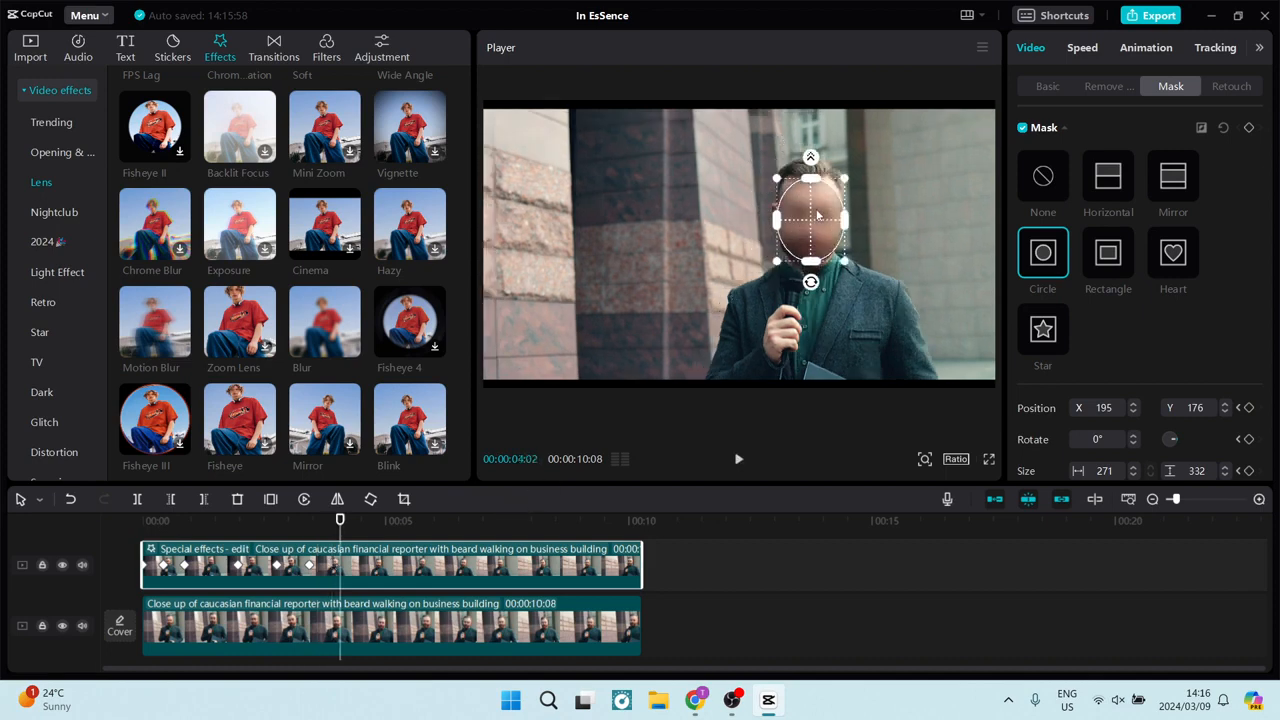
Keyframe the mask over the face at about X 376, Y 171, and again at 00:00:06:06 at about X 331, Y 136
key(space)
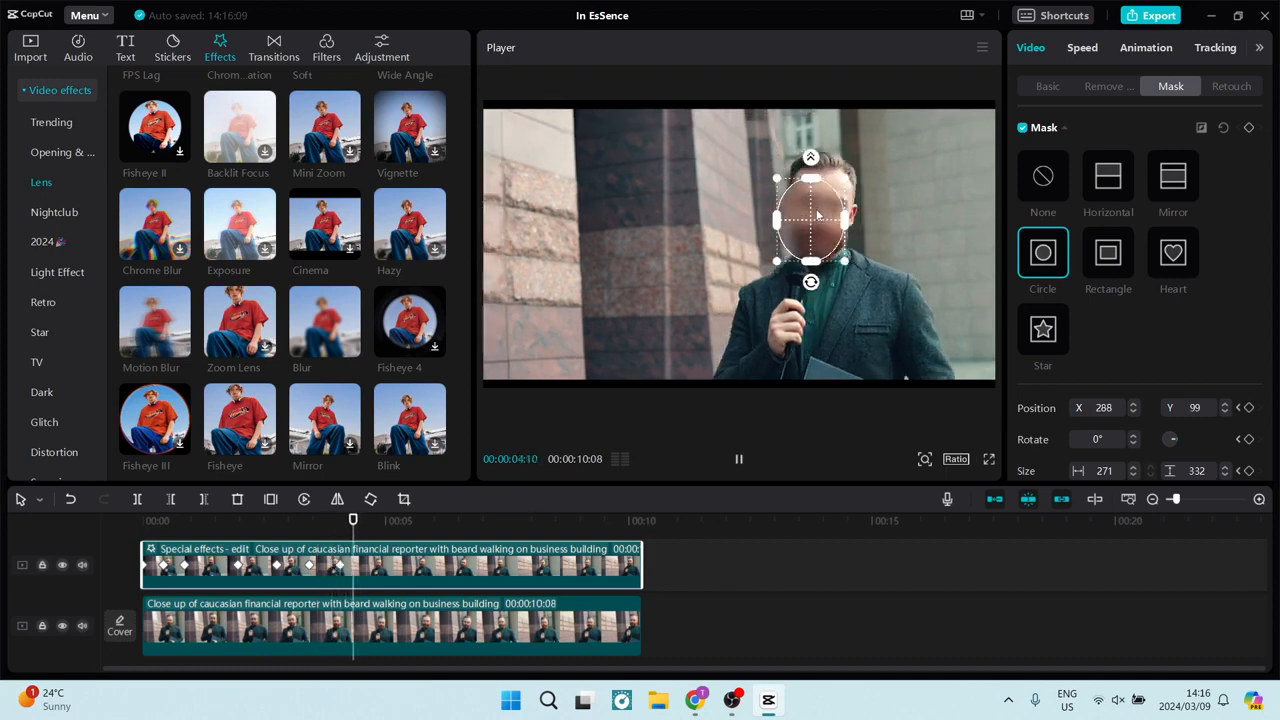
key(space)
mouse_move(806, 225)
mouse_down()
mouse_move(832, 213)
mouse_move(817, 215)
mouse_up()
key(space)
key(space)
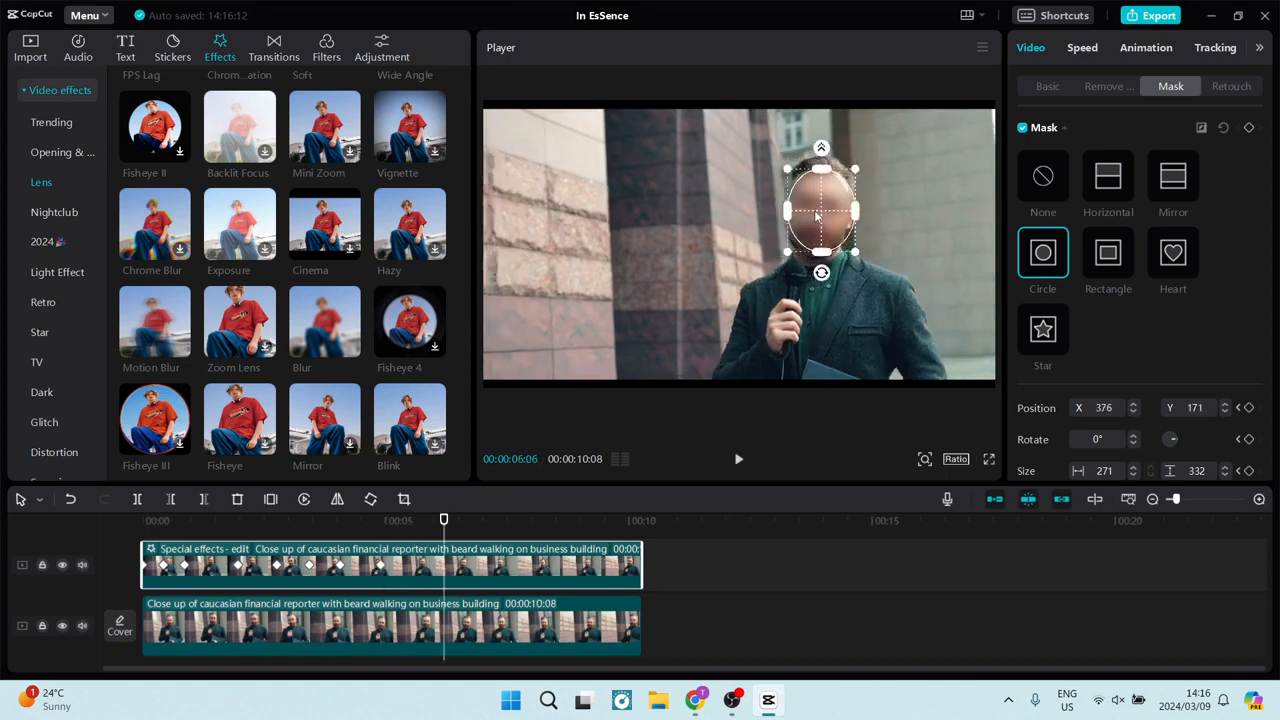
Play on to 00:00:06:29 and move the mask onto the face, at about X 101, Y 133
key(space)
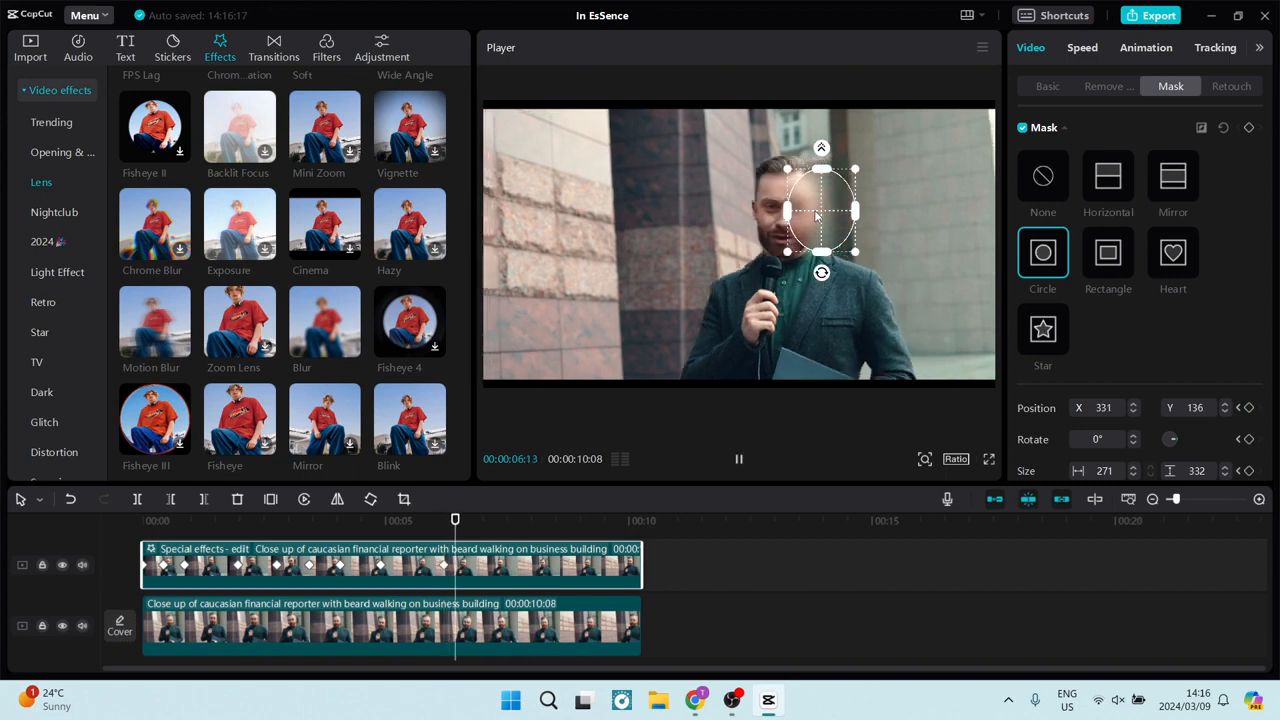
key(space)
drag(817, 215, 760, 211)
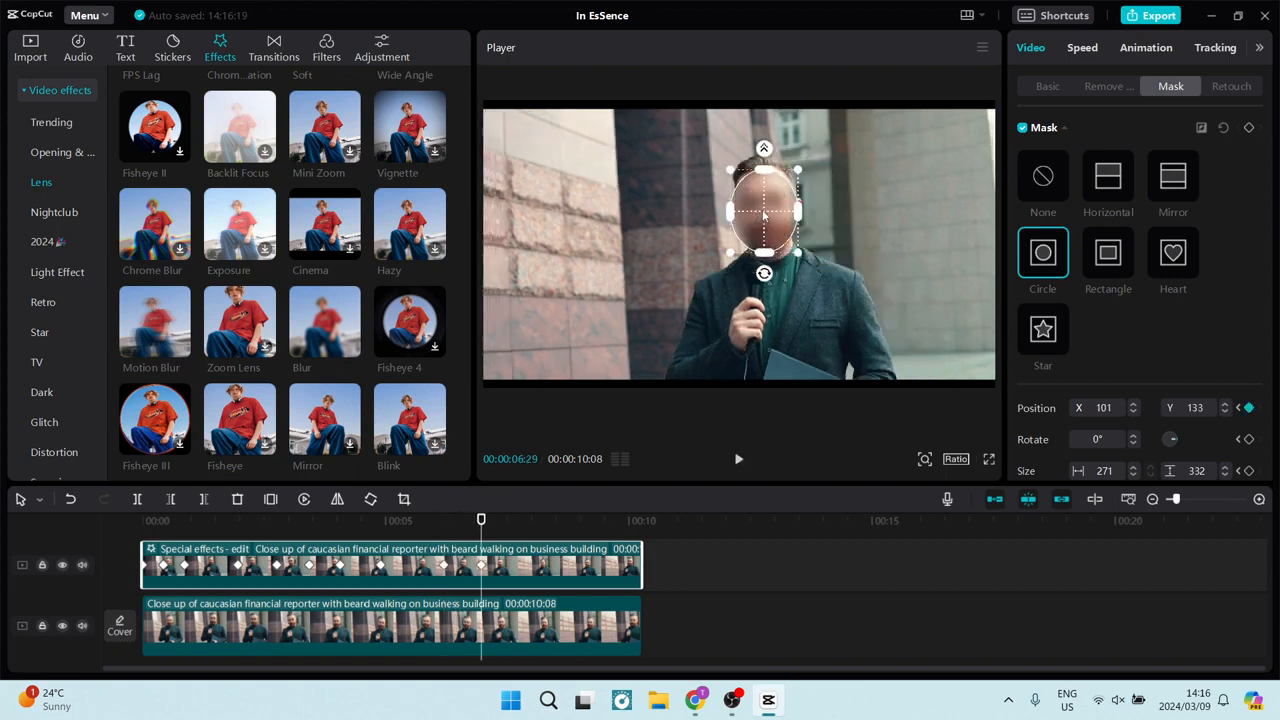
Keyframe the mask over the face at 00:00:08:03, 00:00:08:22 and once more before 00:00:09:24, ending at about X 341, Y 235
key(space)
key(space)
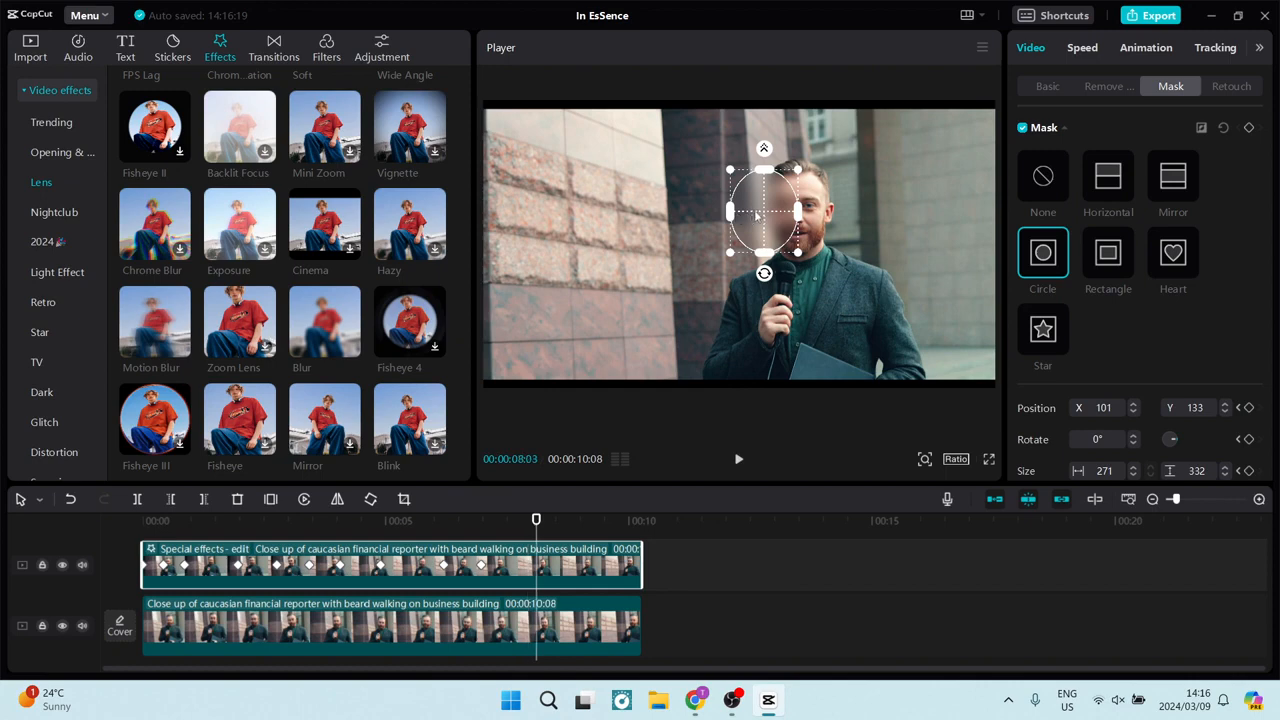
drag(758, 215, 824, 205)
key(space)
key(space)
key(space)
key(space)
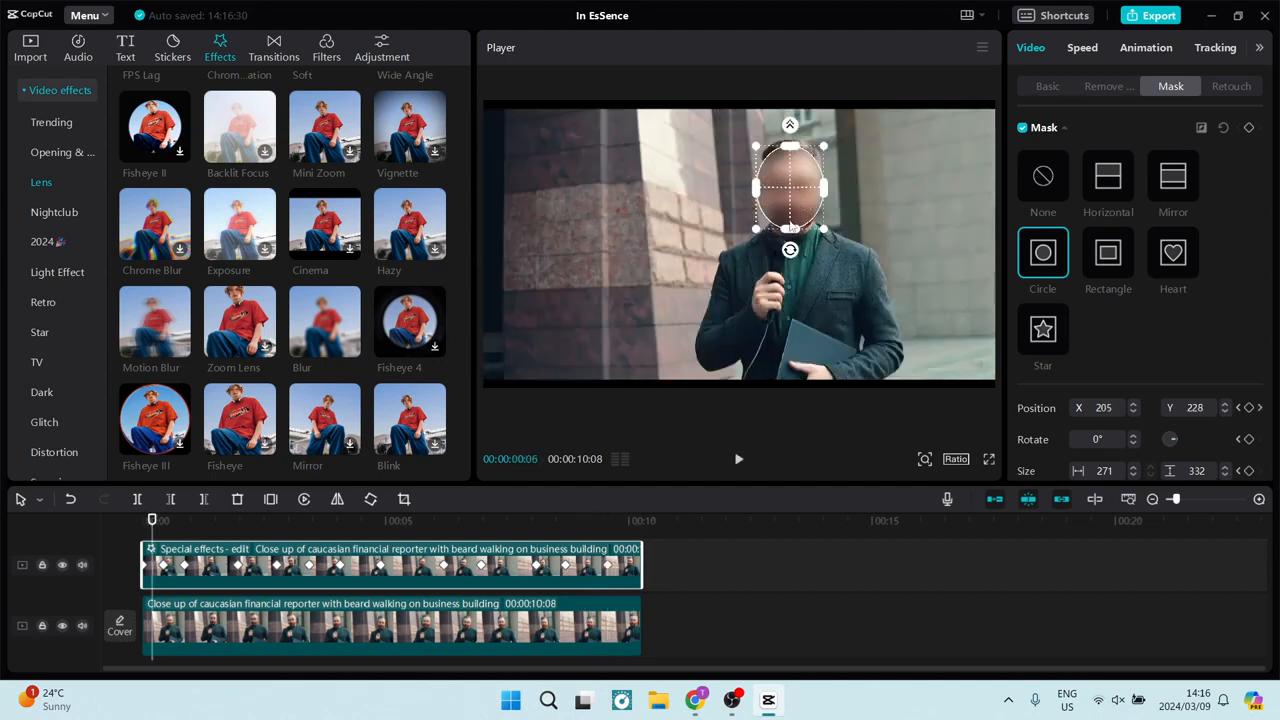
Keyframe the mask over the face at 00:00:10:04, near the clip's end, at about X 280, Y 208
click(619, 522)
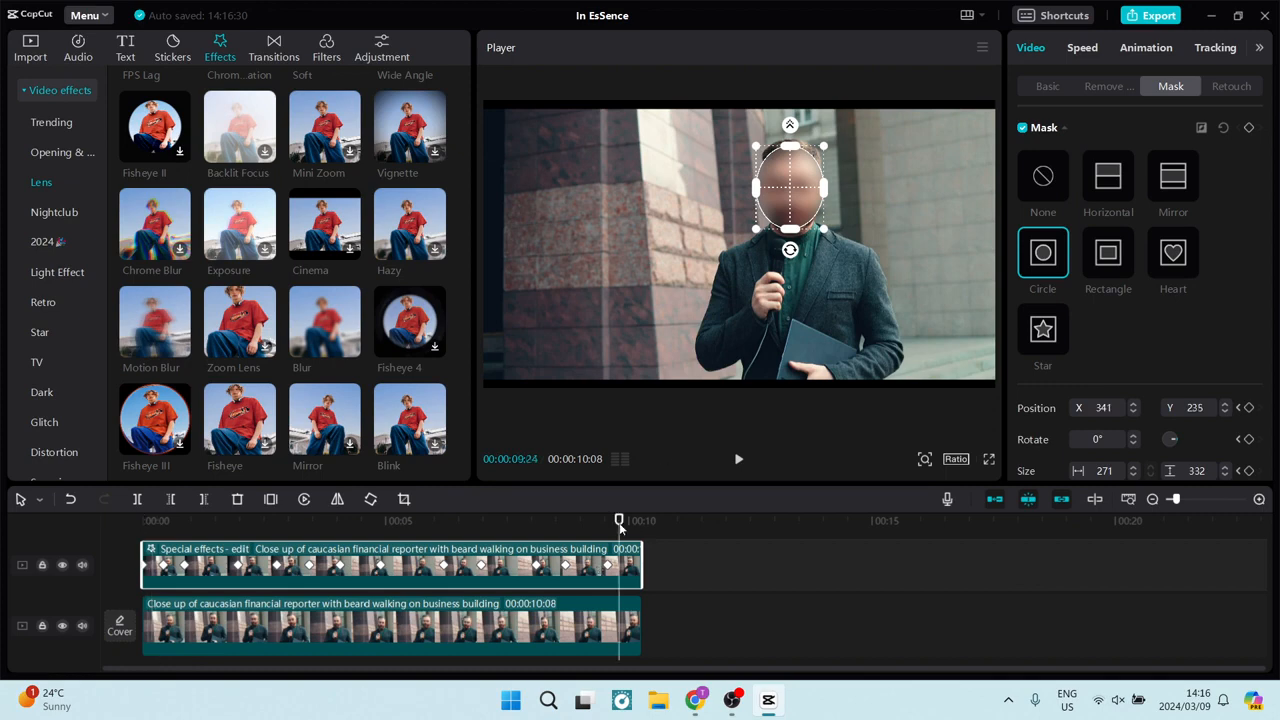
key(space)
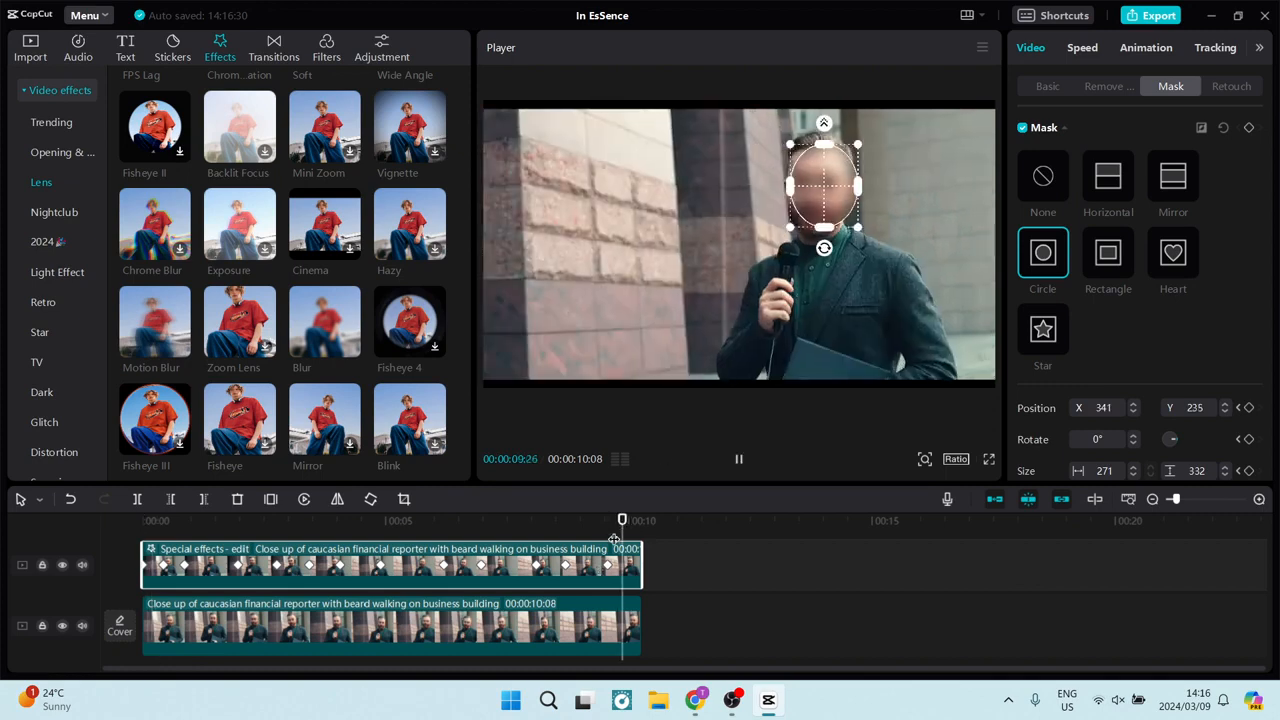
key(space)
drag(835, 193, 820, 200)
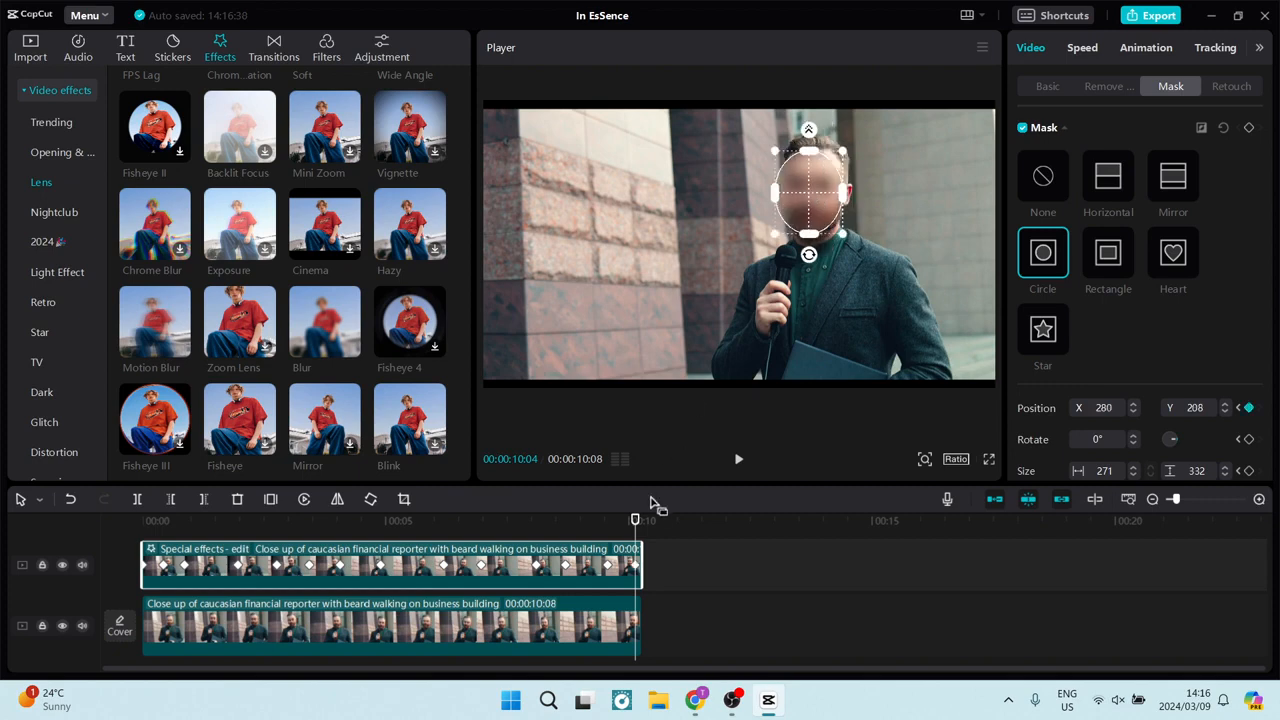
Play the whole timeline from the start to check that the blur follows the reporter's face
drag(636, 519, 652, 500)
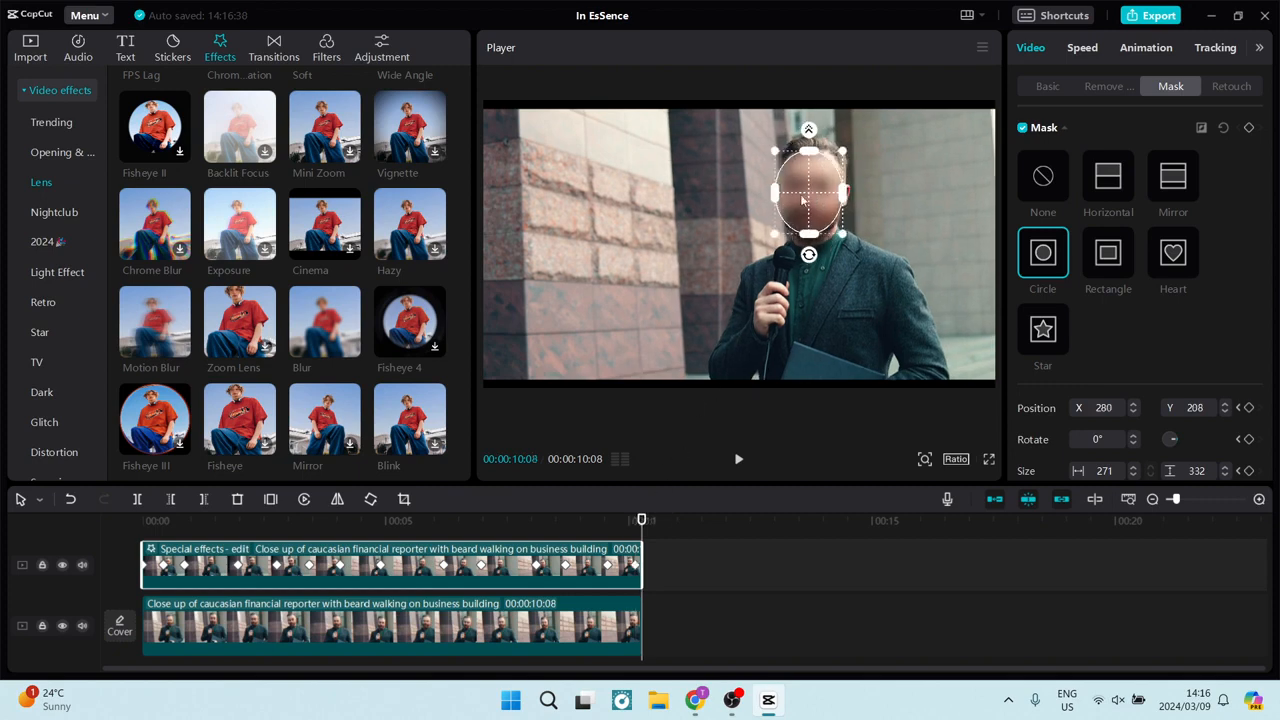
key(Home)
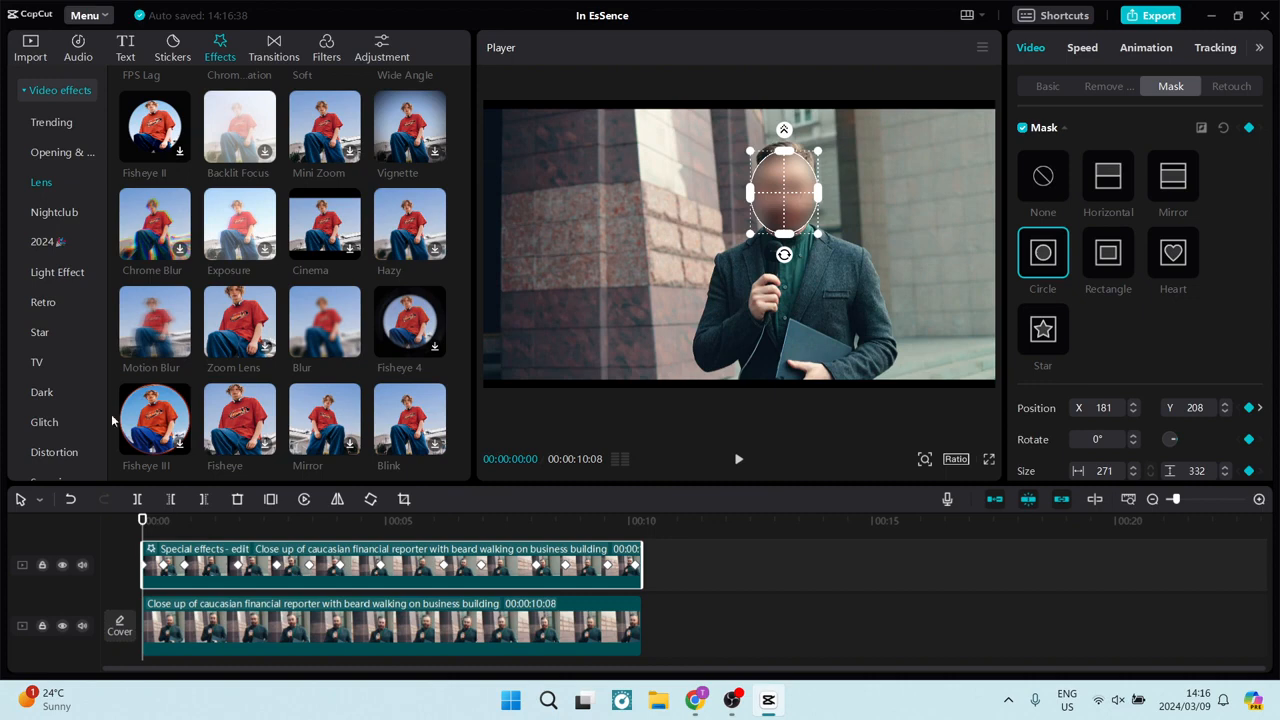
click(186, 530)
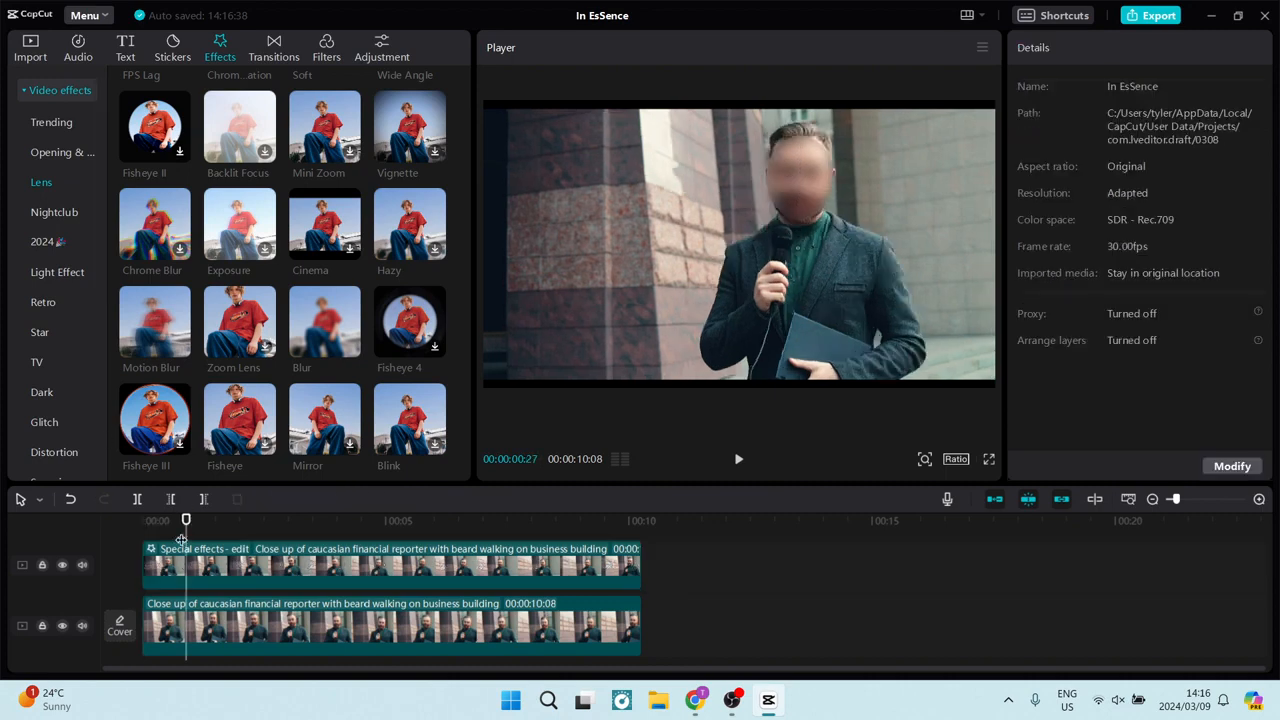
key(Home)
key(space)
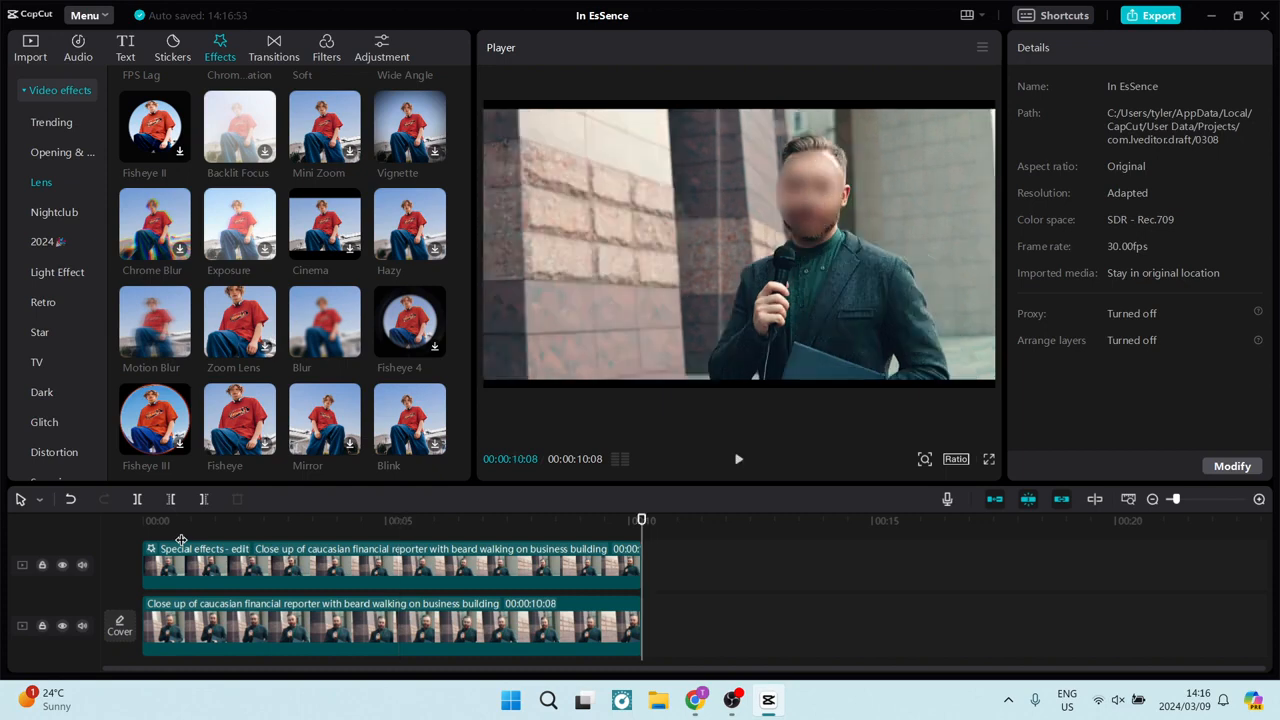
Try a stronger Blur effect on the upper reporter clip, set its strength to 20, and play it back
click(217, 560)
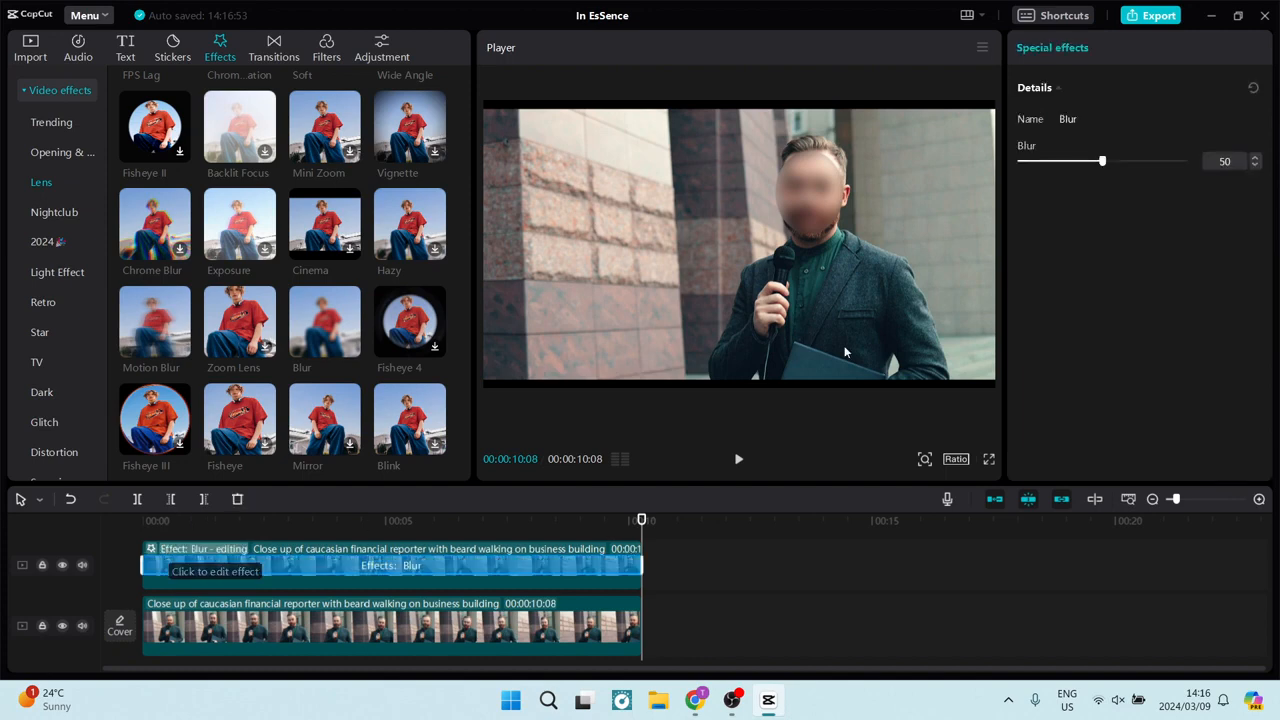
drag(1104, 167, 1278, 175)
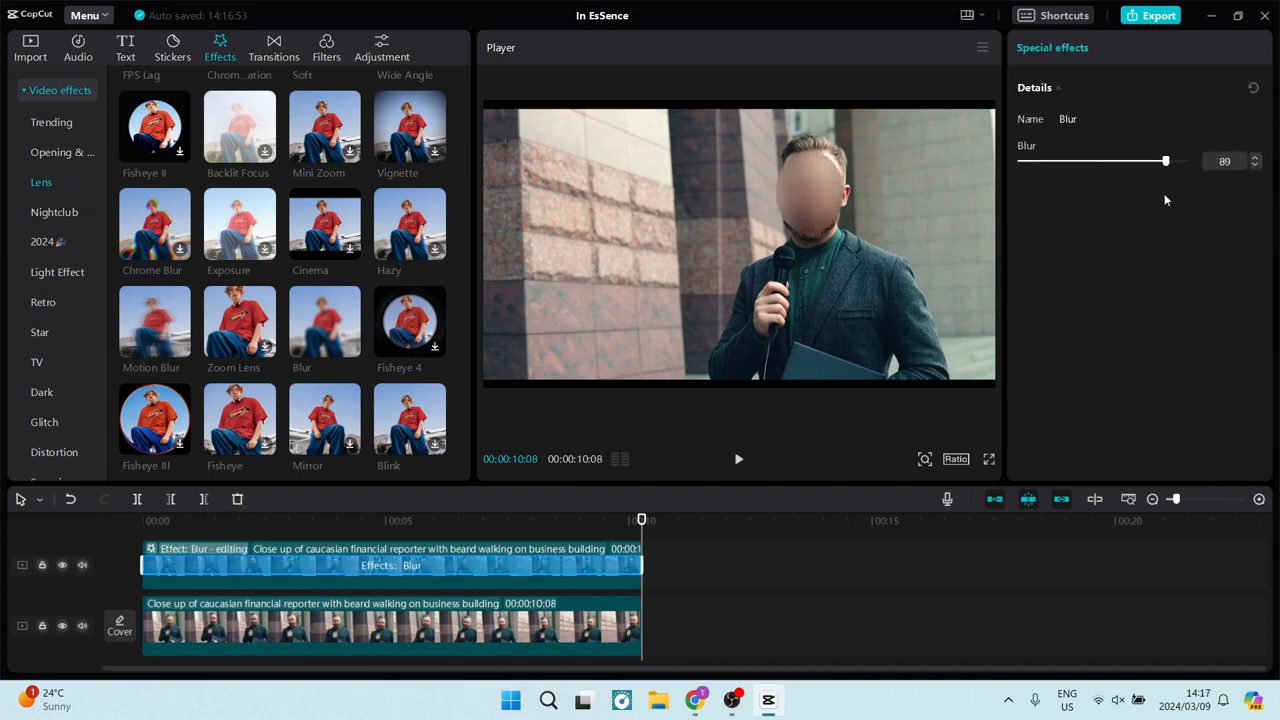
drag(1164, 195, 1060, 190)
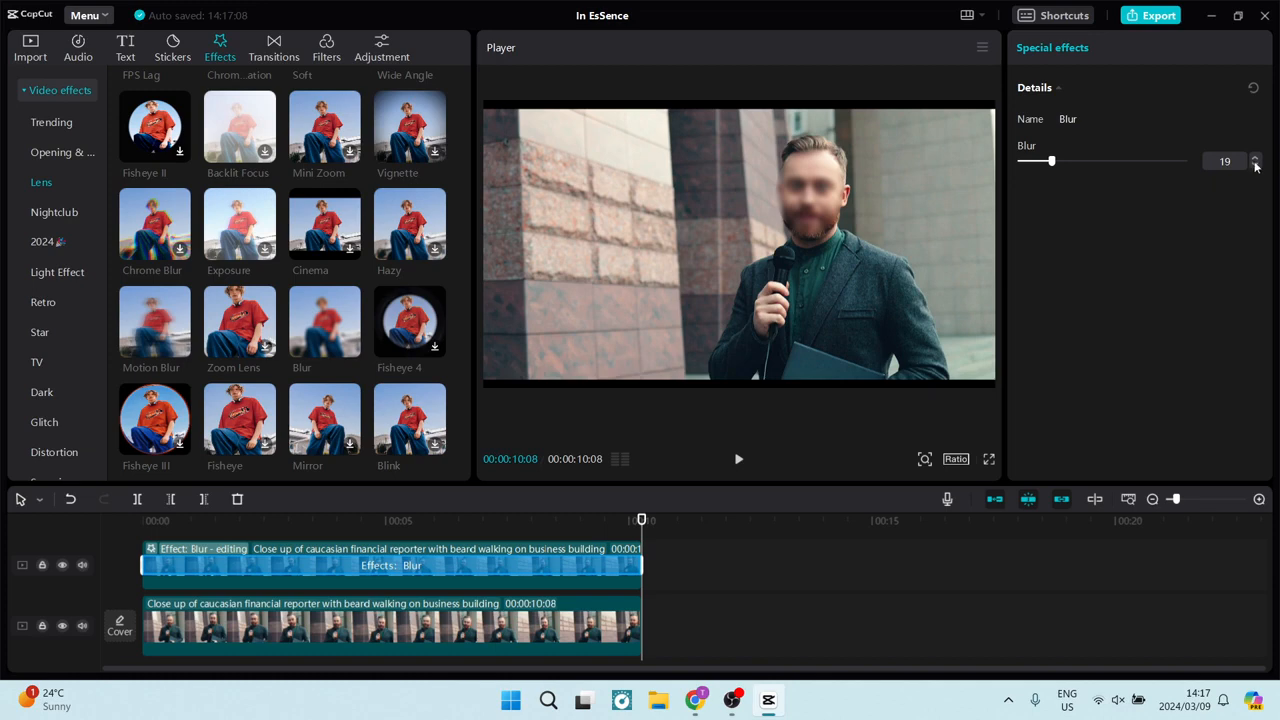
click(1256, 158)
key(space)
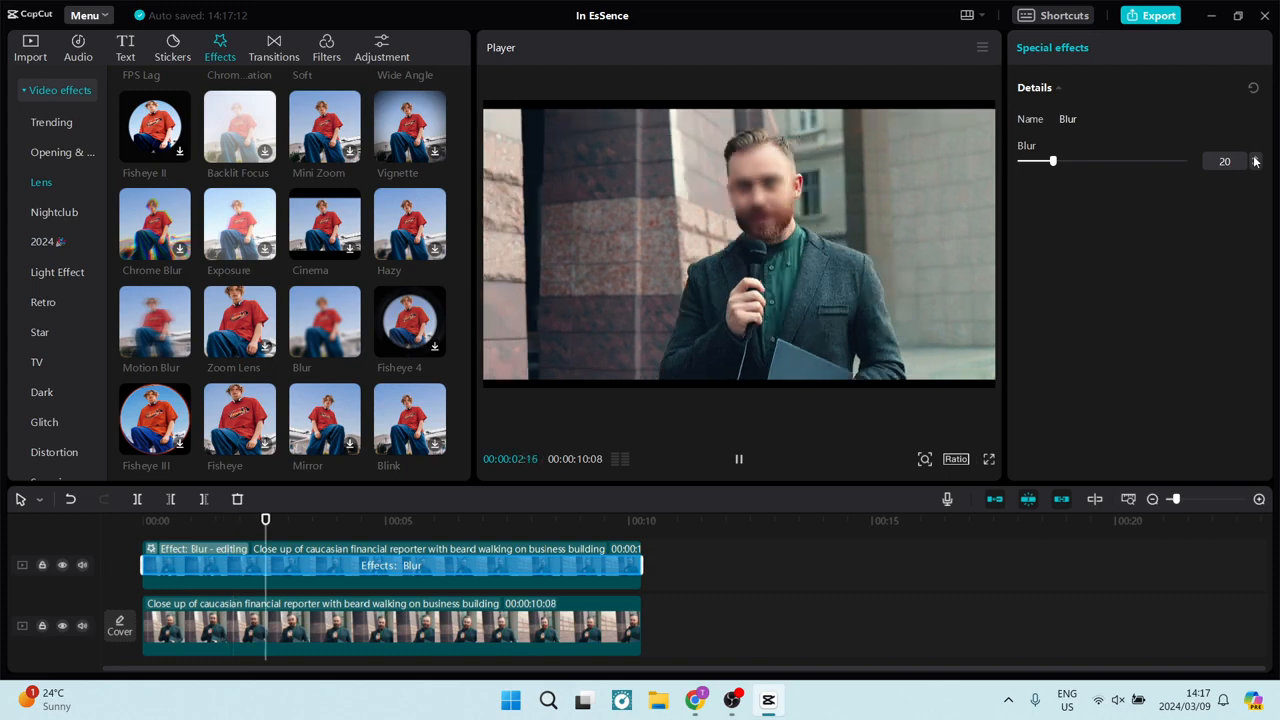
click(1256, 161)
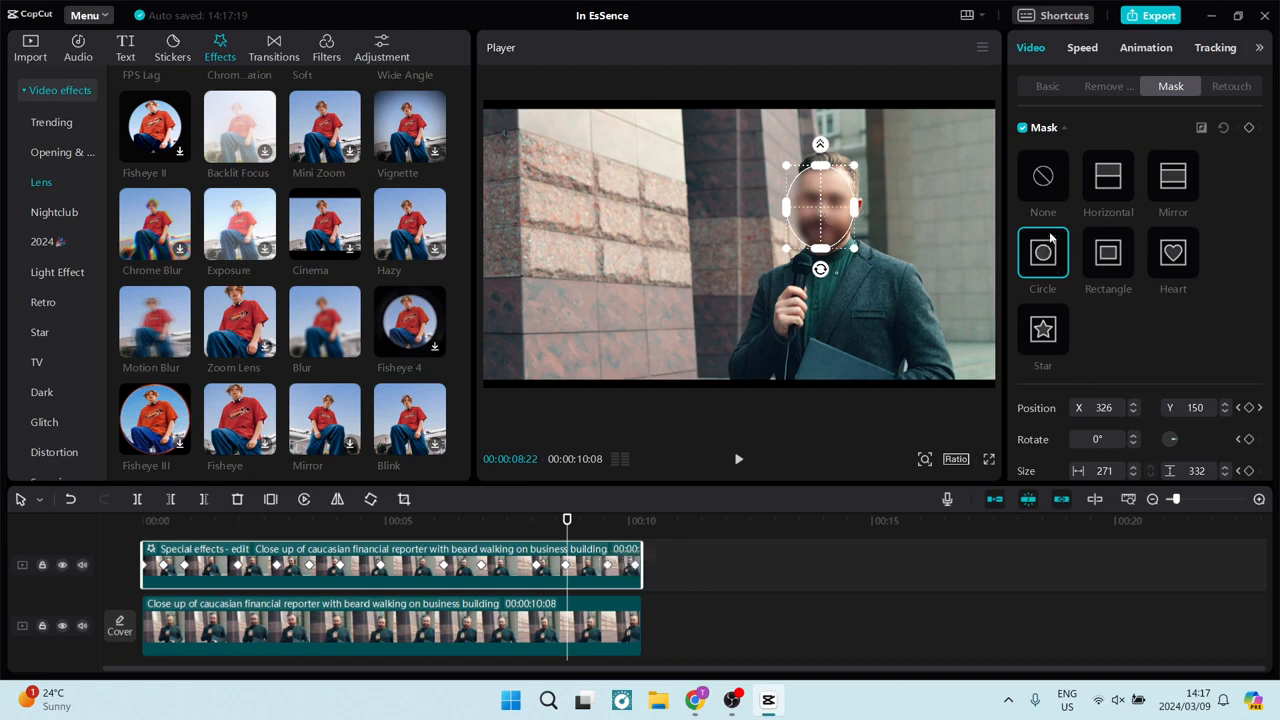
Try the Rectangle, Mirror and Horizontal mask shapes on the upper clip, ending with the Star mask
click(1107, 254)
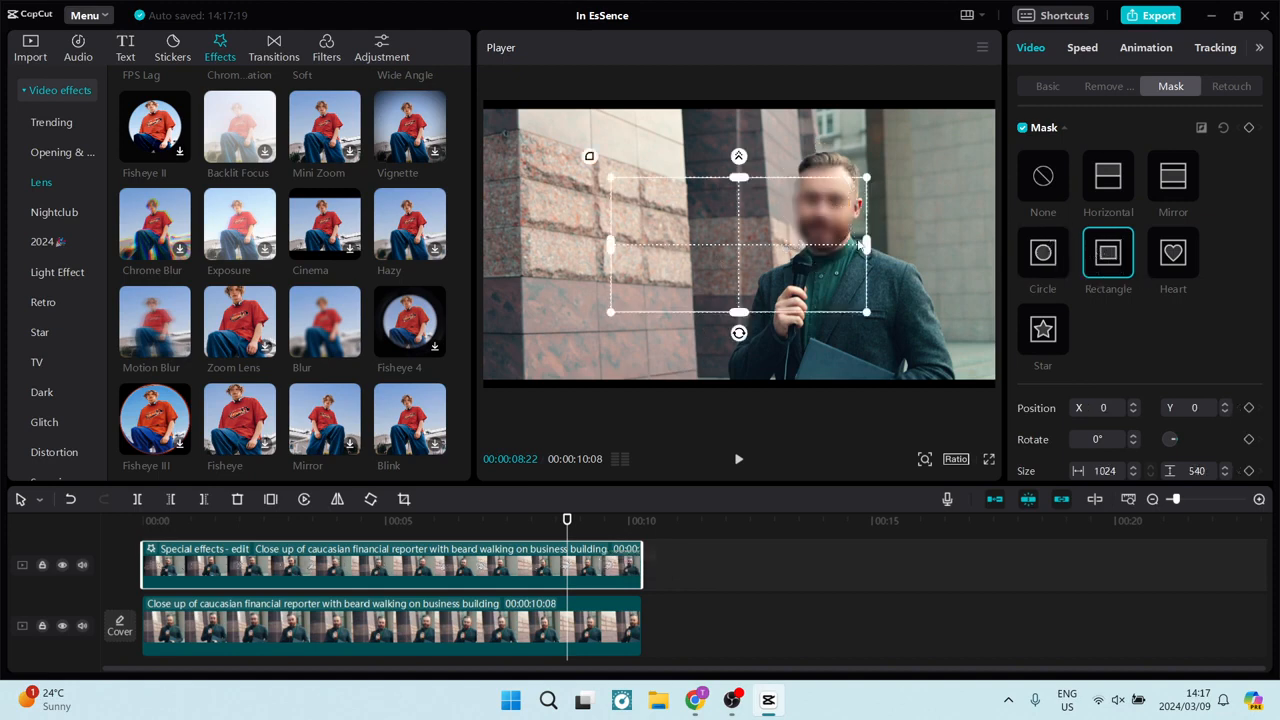
click(1169, 180)
click(1107, 177)
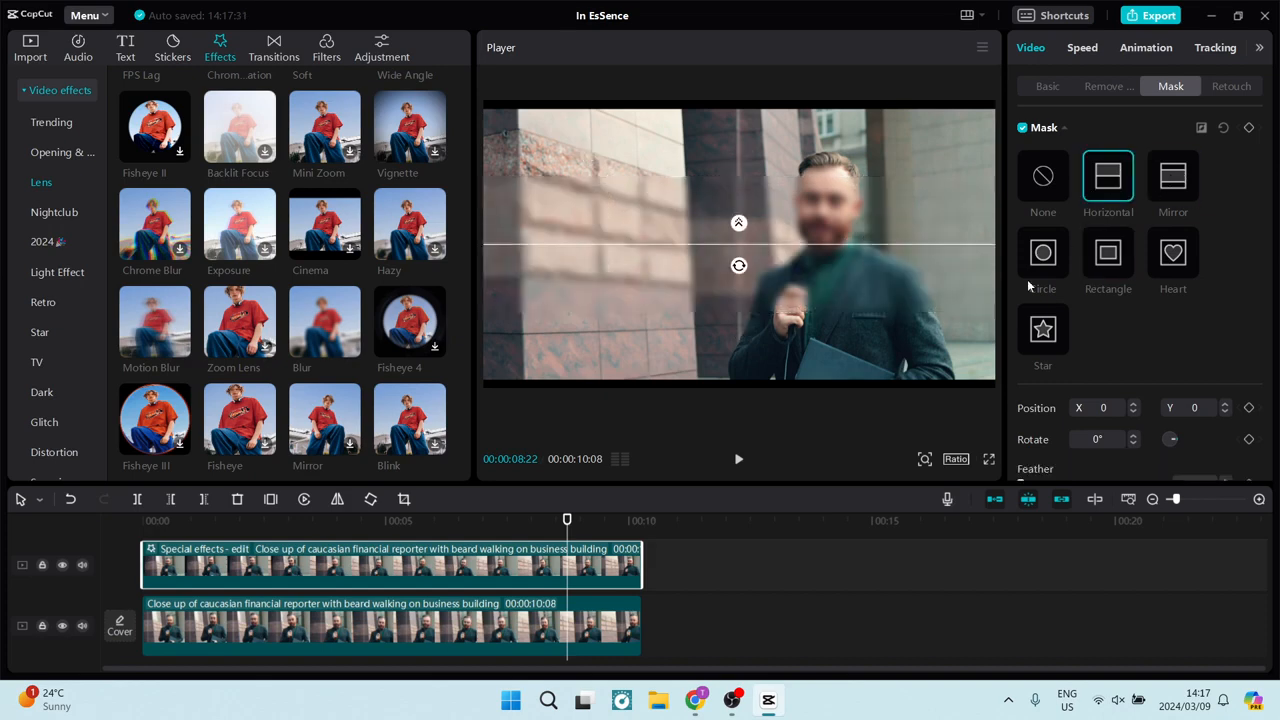
click(1043, 329)
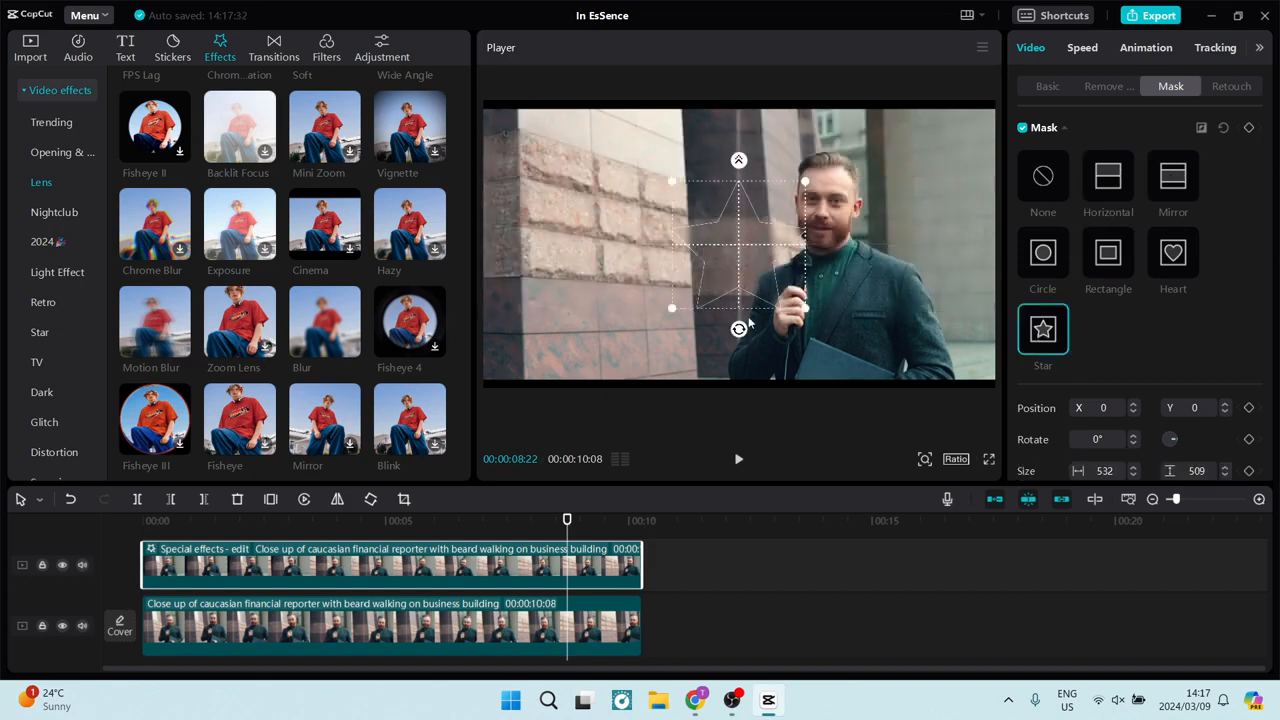